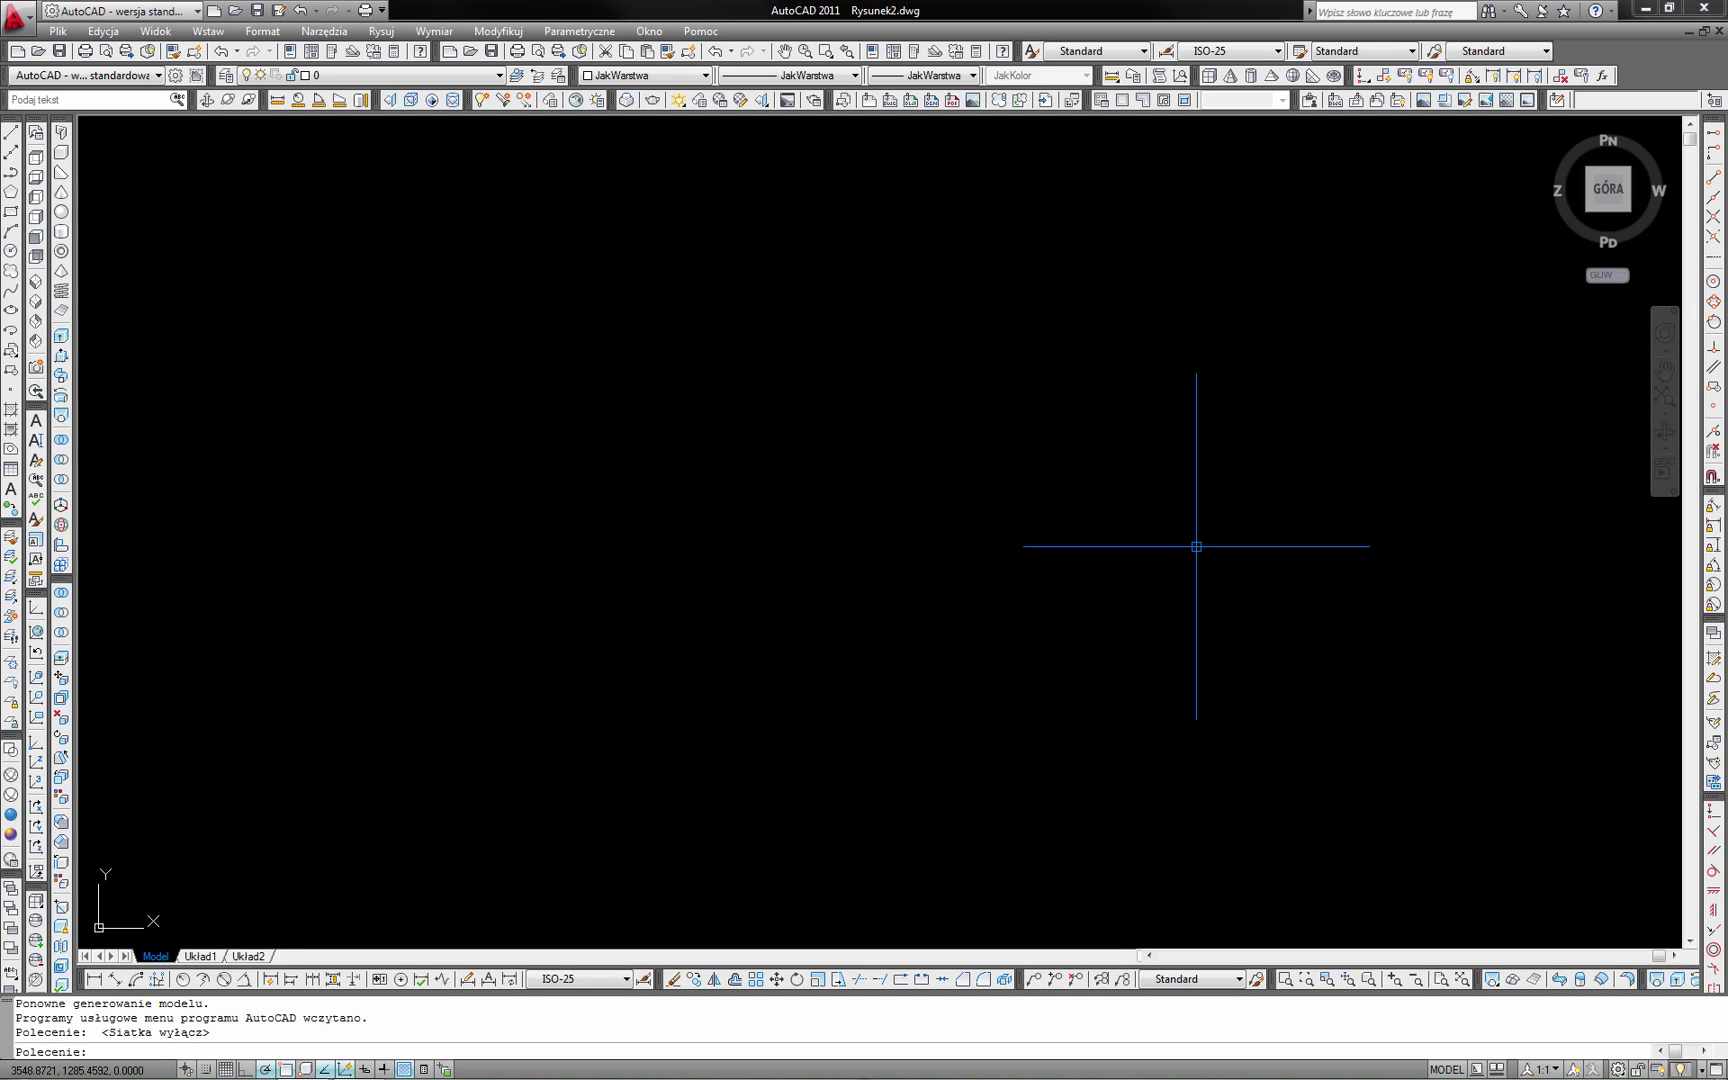
Draw a rectangle from a lower-left corner to an upper-right corner
click(12, 210)
click(311, 810)
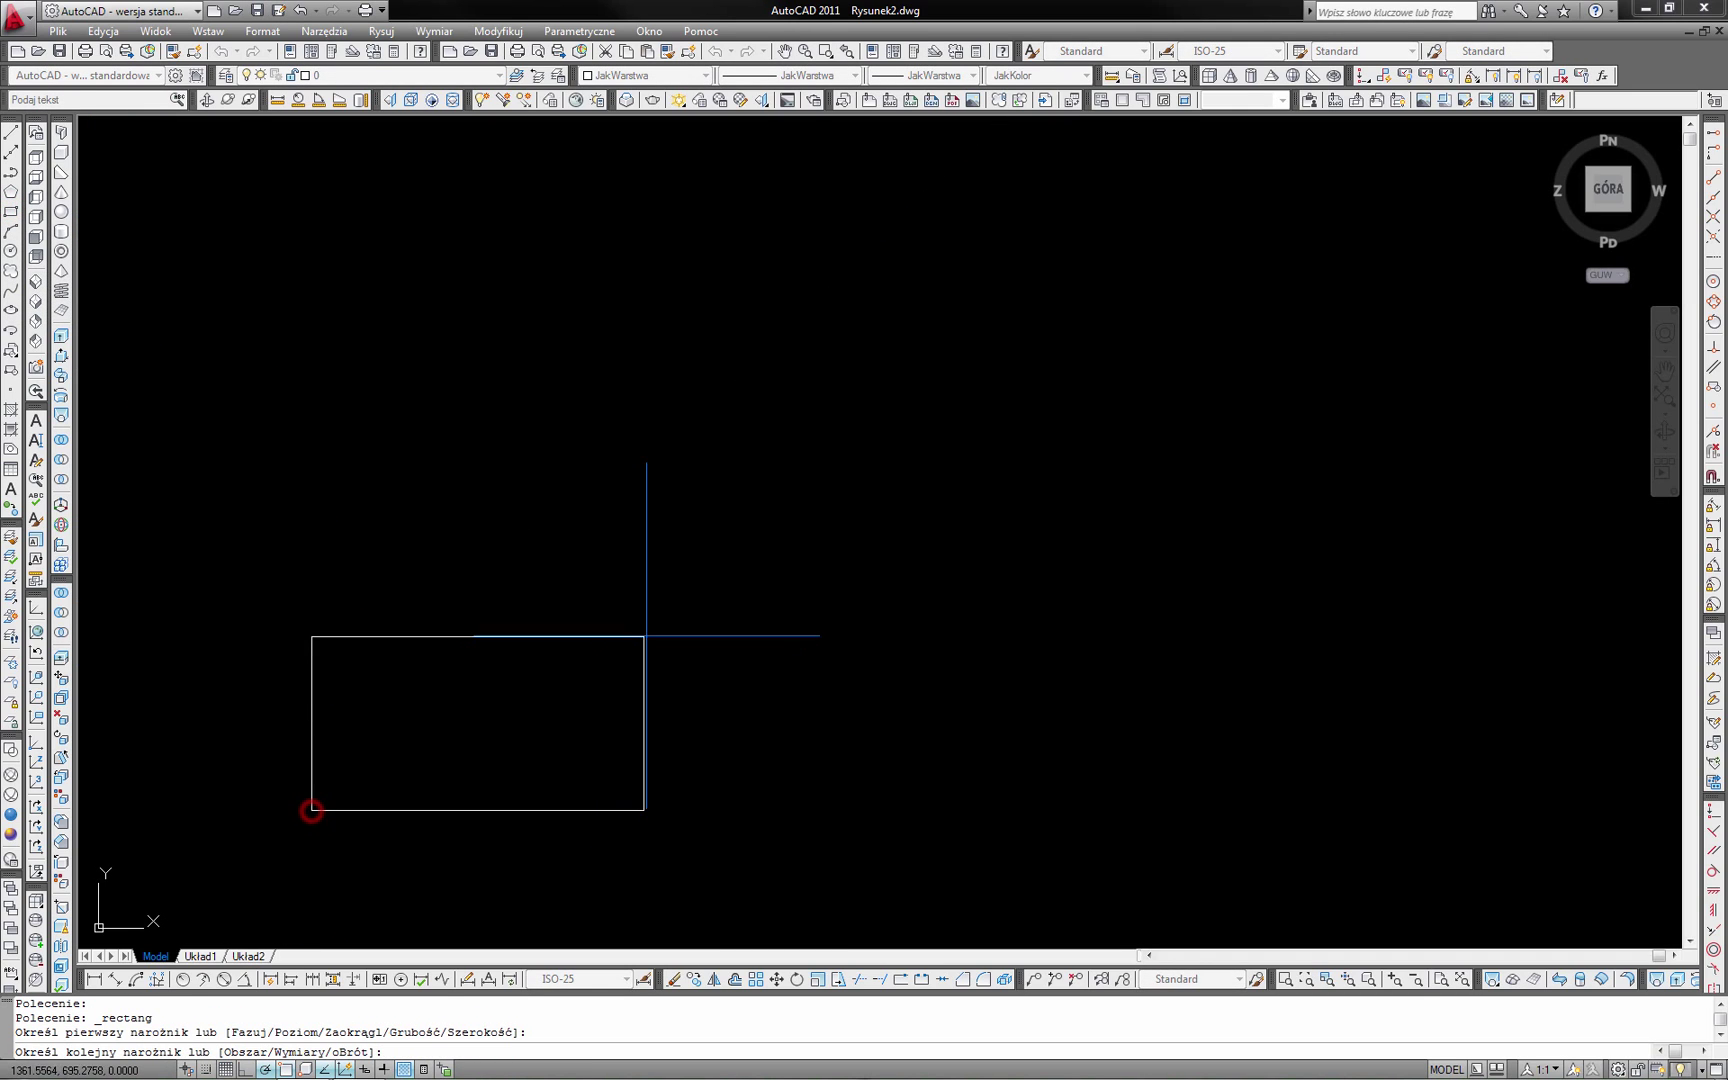
click(783, 575)
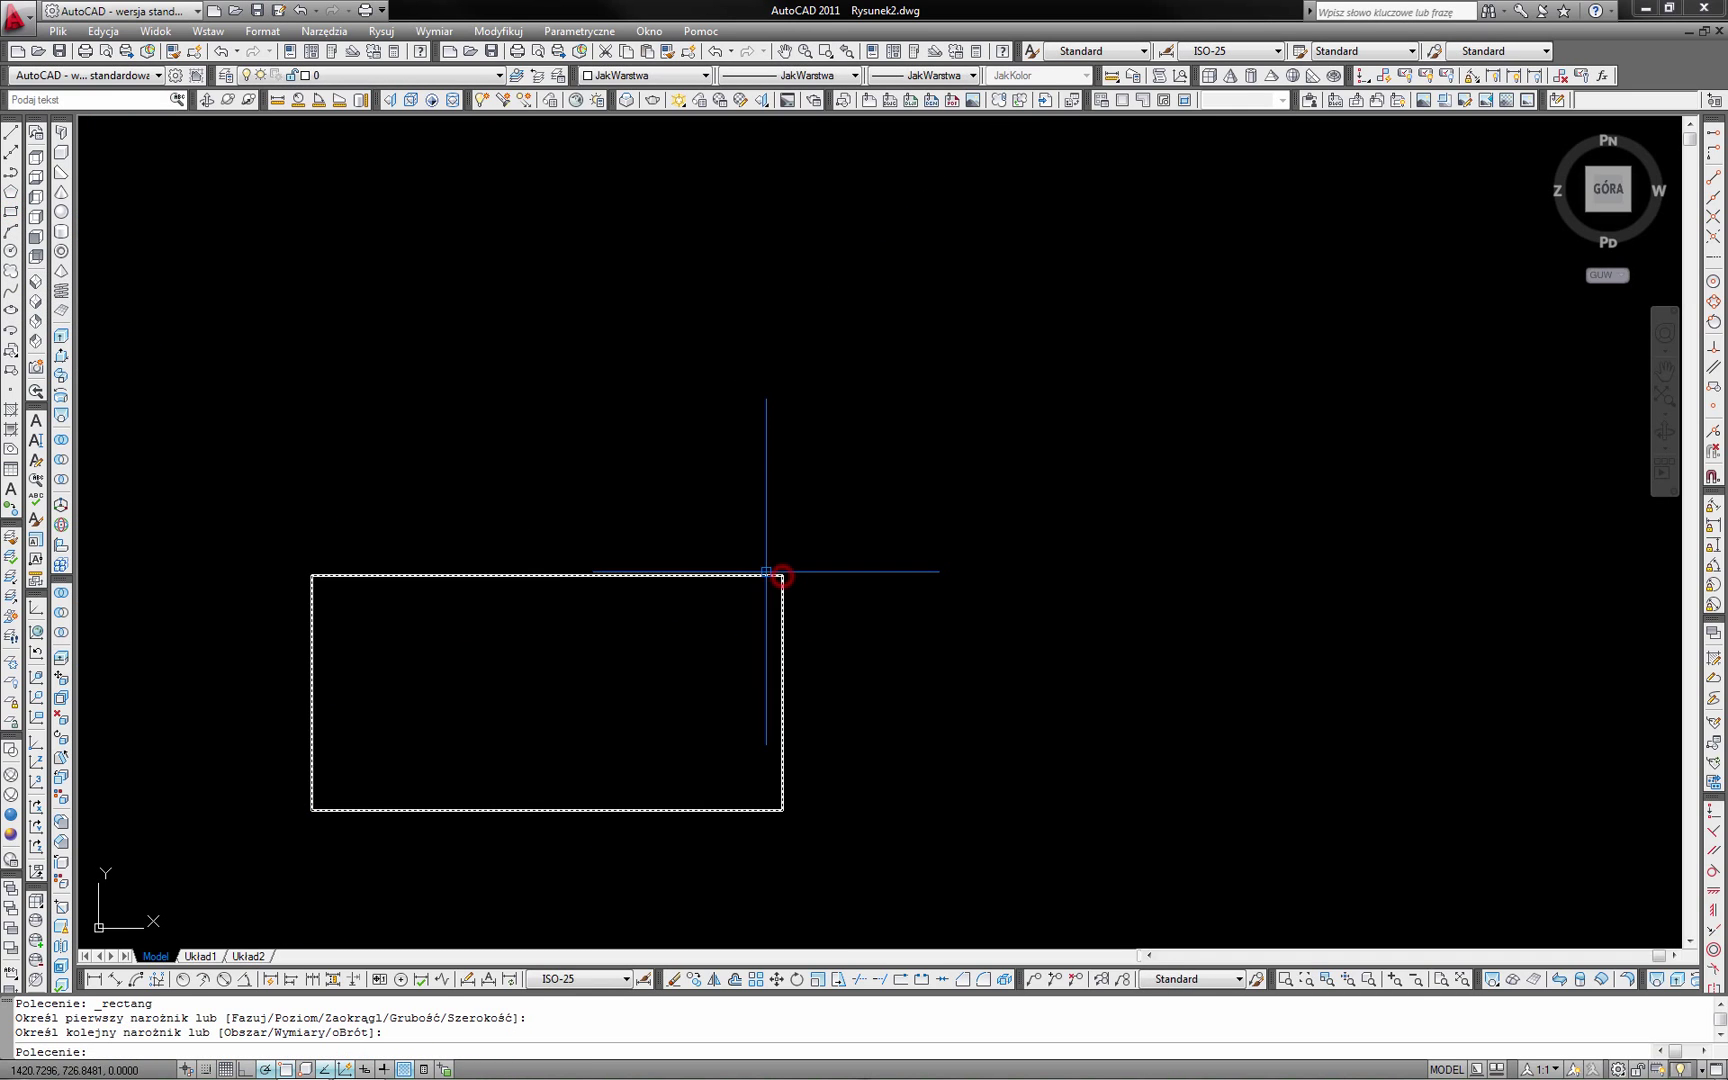
Draw a circle to the right of the rectangle by centre and radius
click(11, 251)
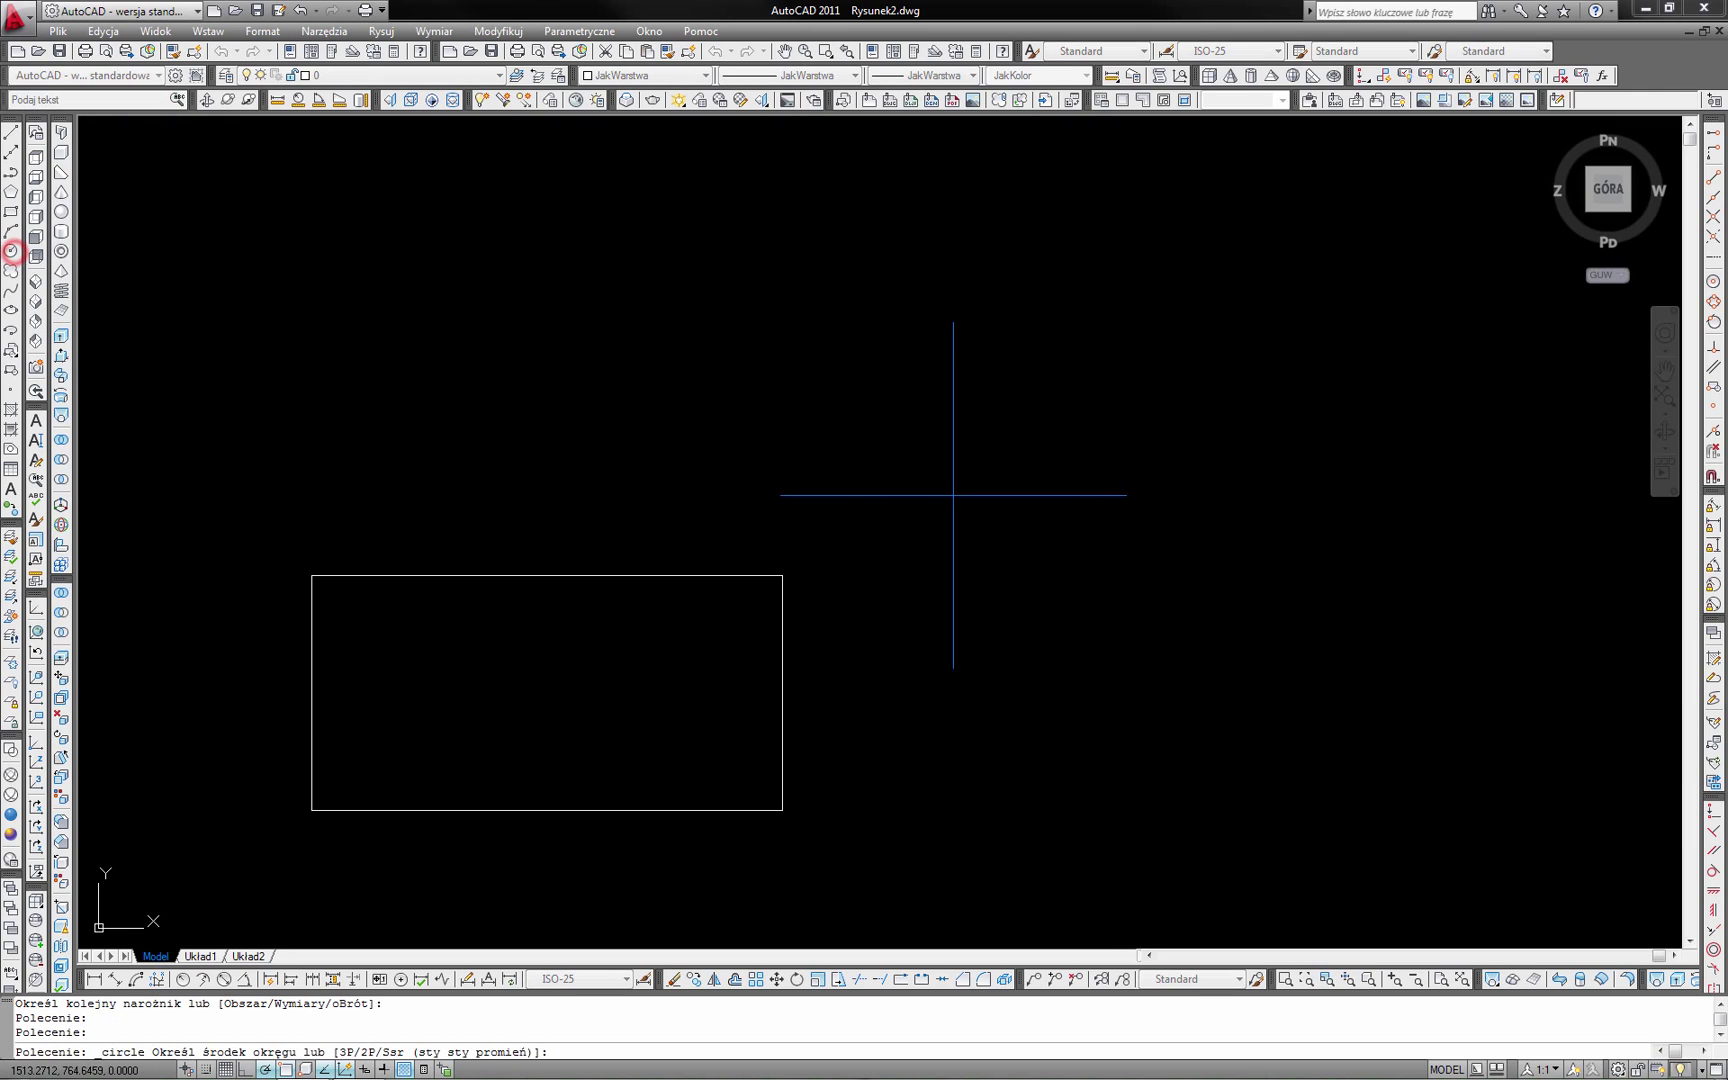
click(1055, 426)
click(1203, 433)
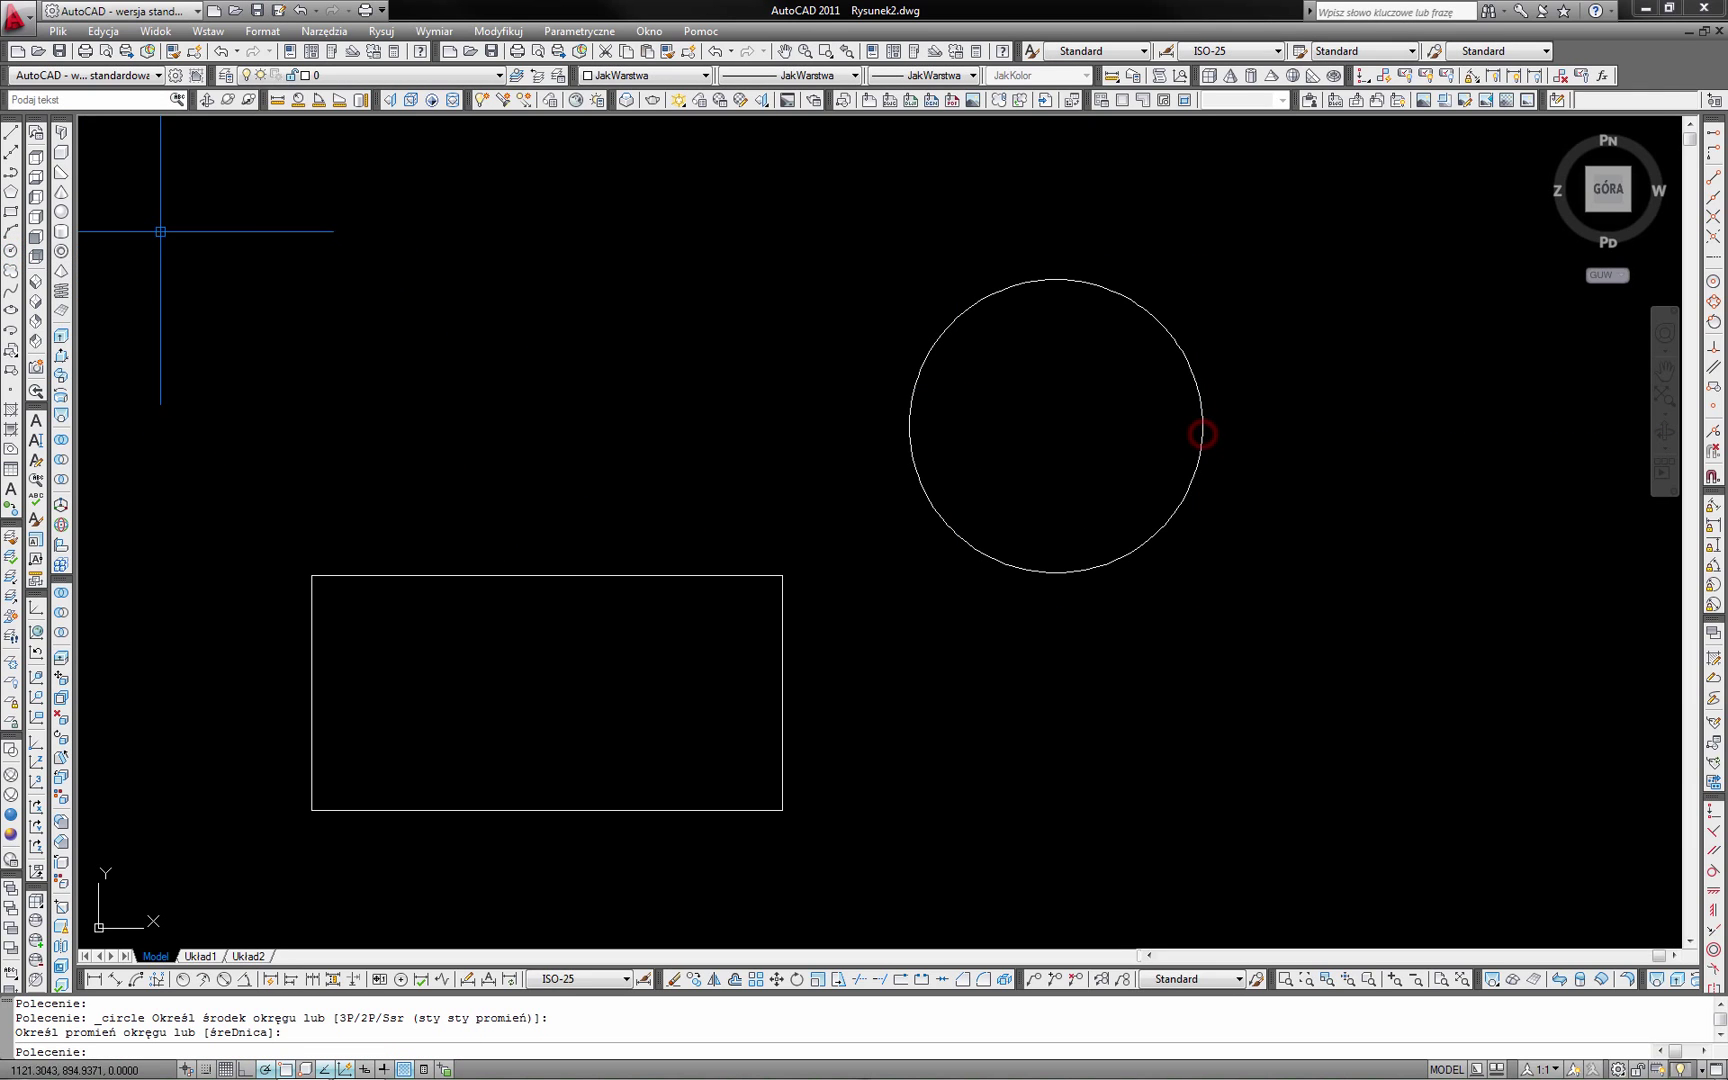
Draw an angled two-segment polyline above the rectangle, ending with Esc
click(11, 171)
click(648, 478)
click(425, 393)
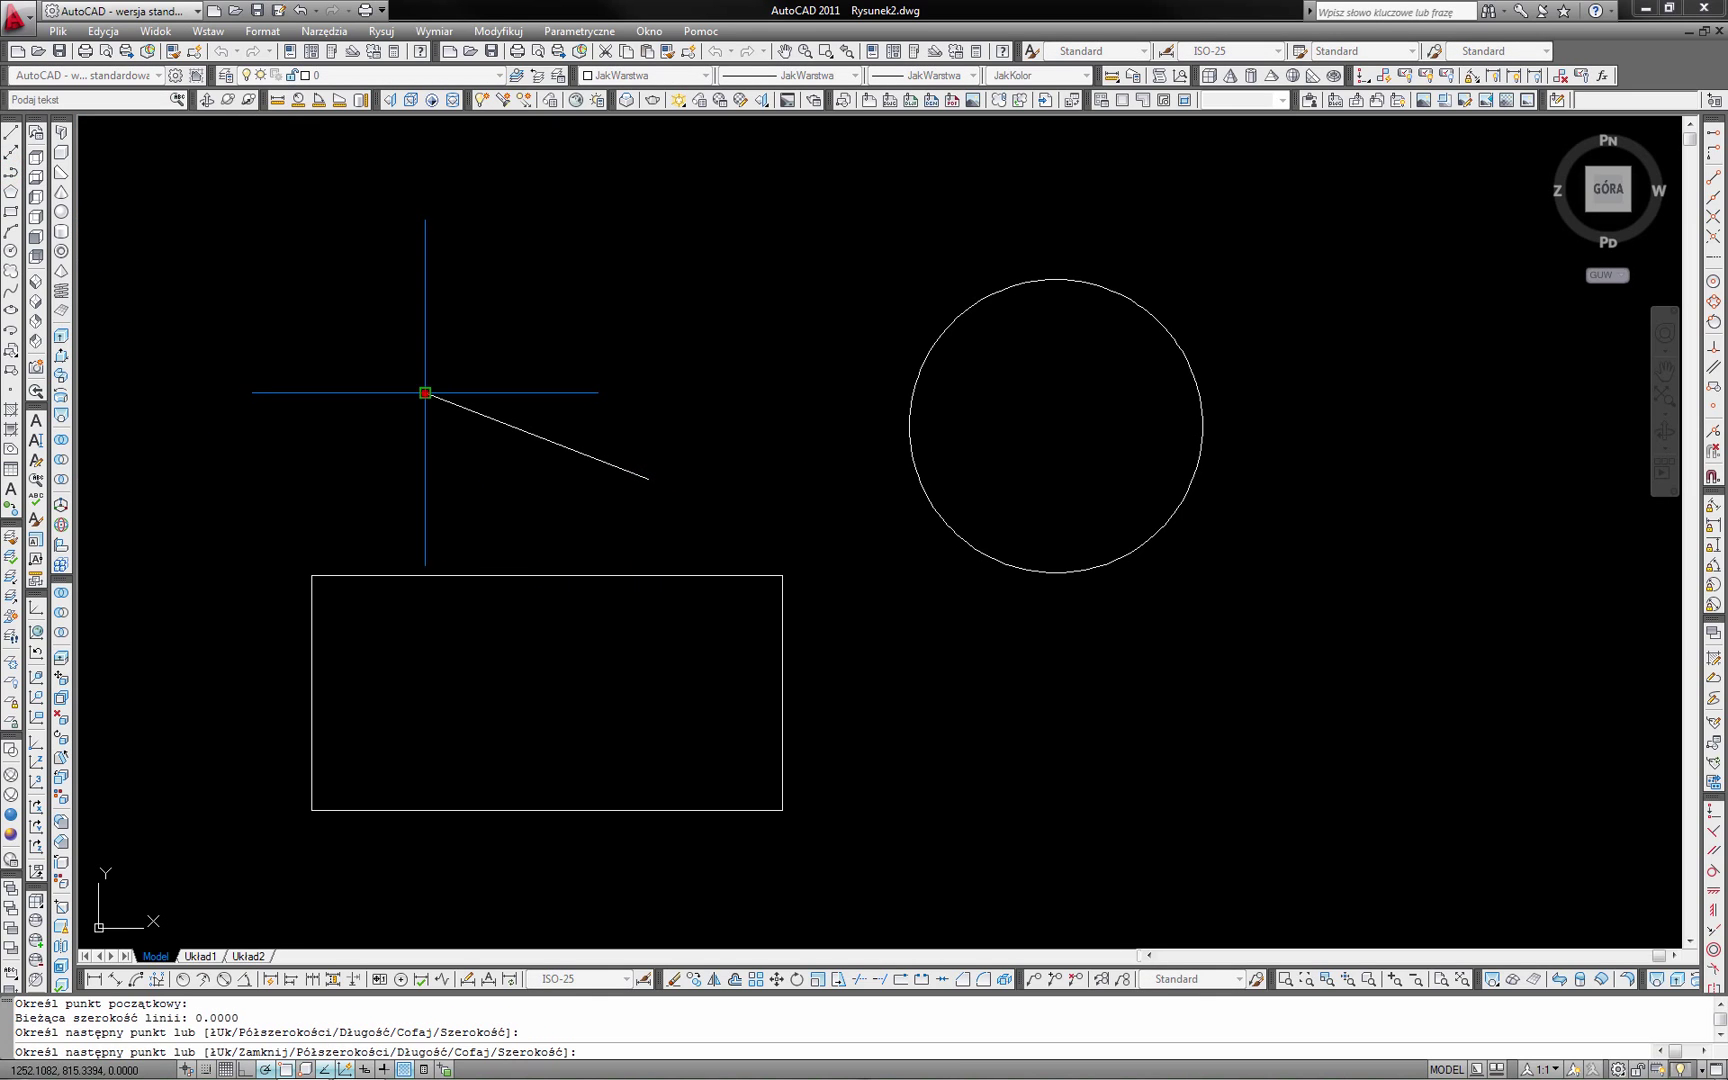
click(657, 243)
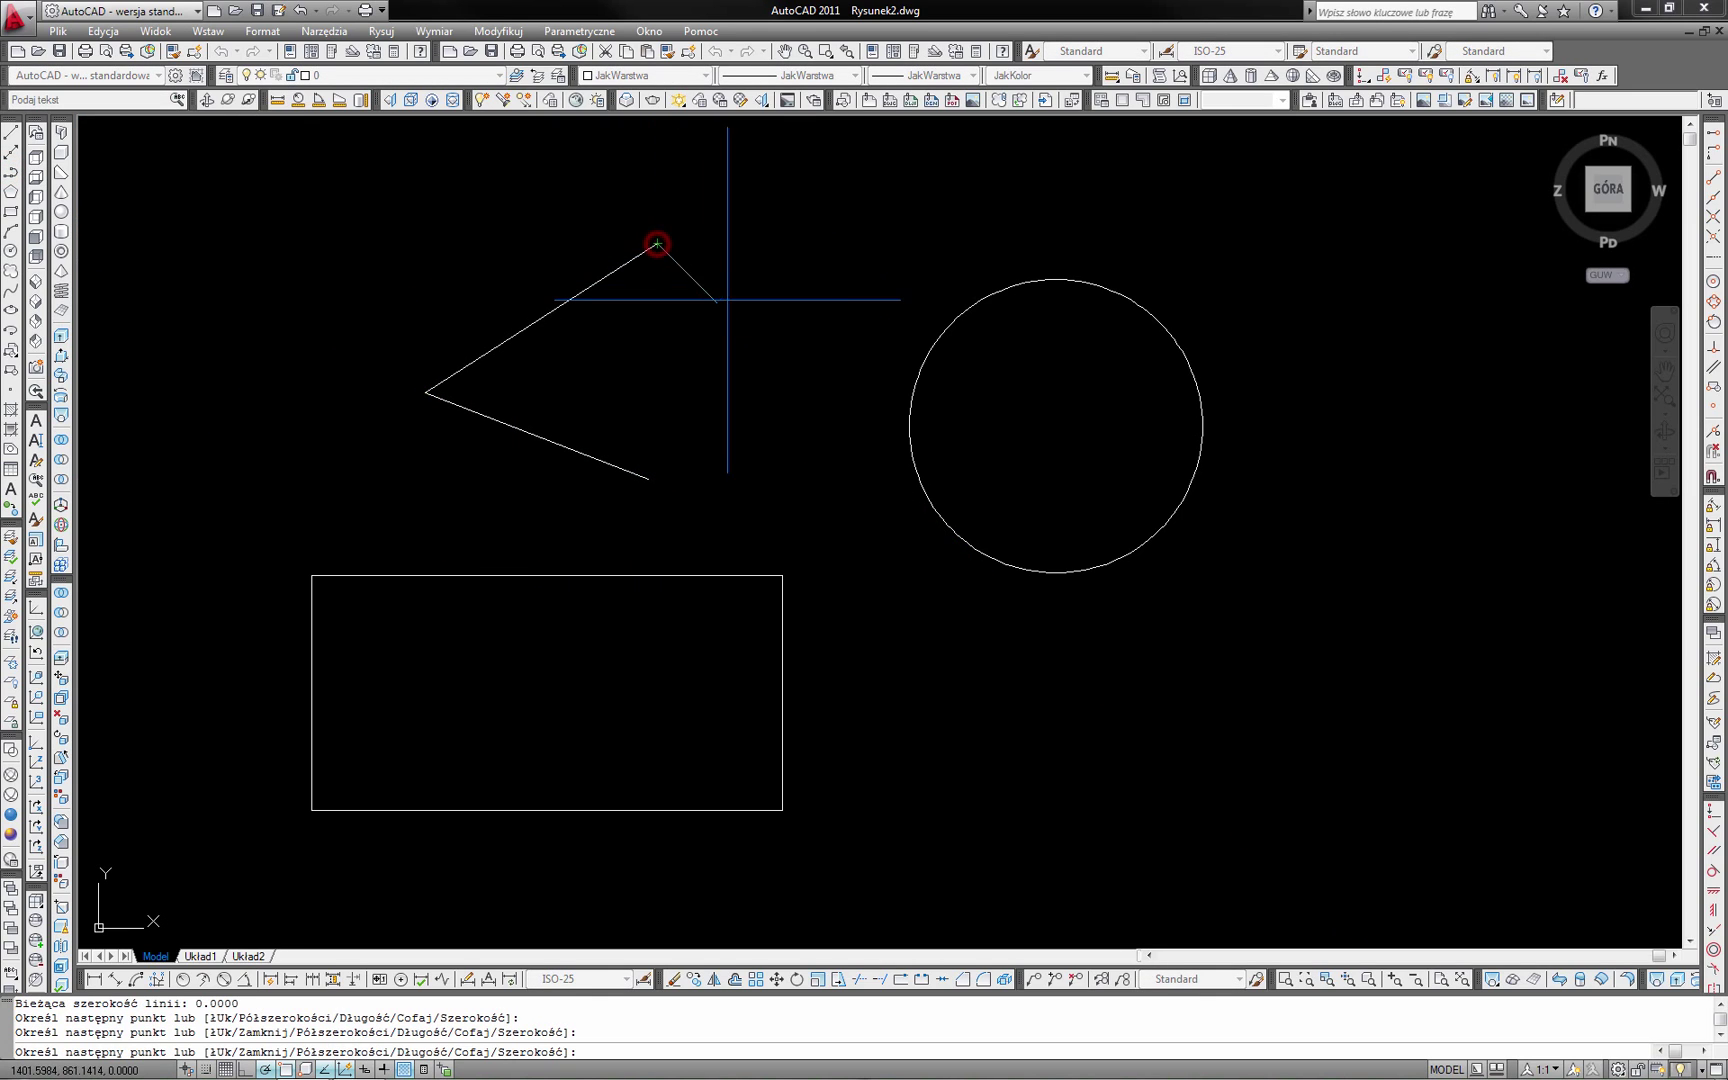
middle_drag(722, 388, 825, 378)
scroll(850, 405, up, 2)
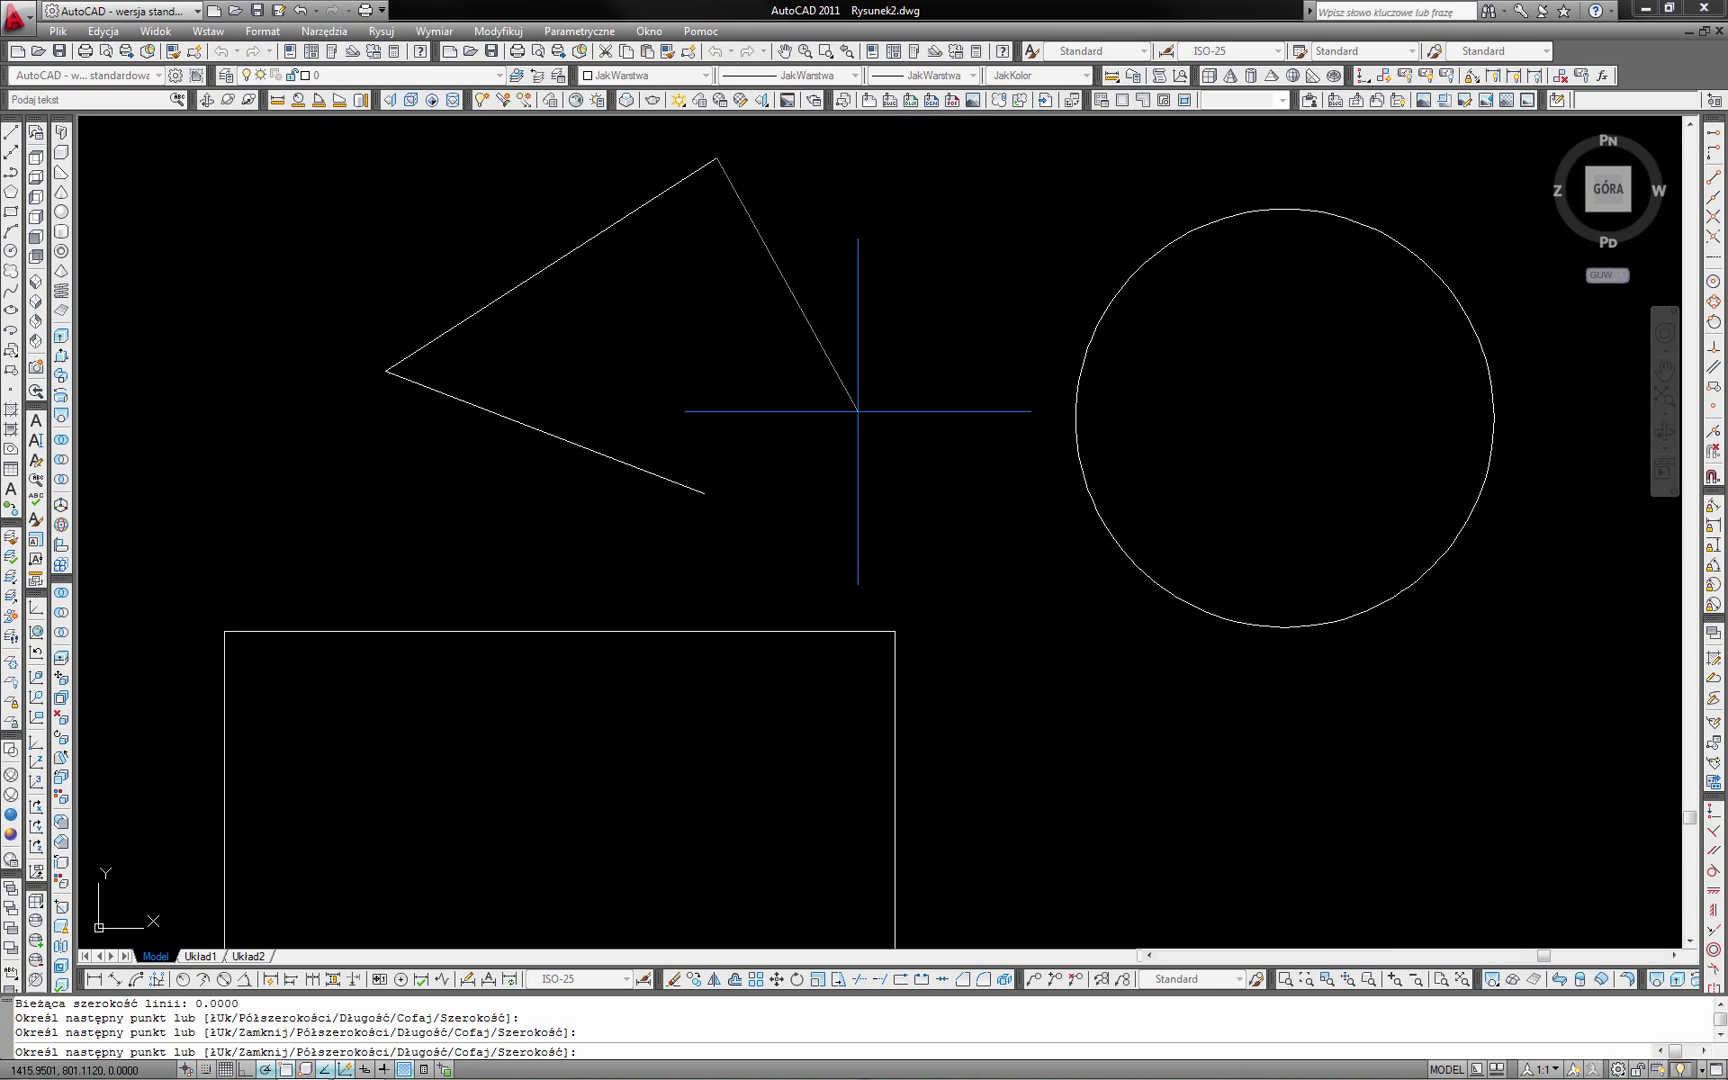
scroll(853, 405, down, 3)
key(Escape)
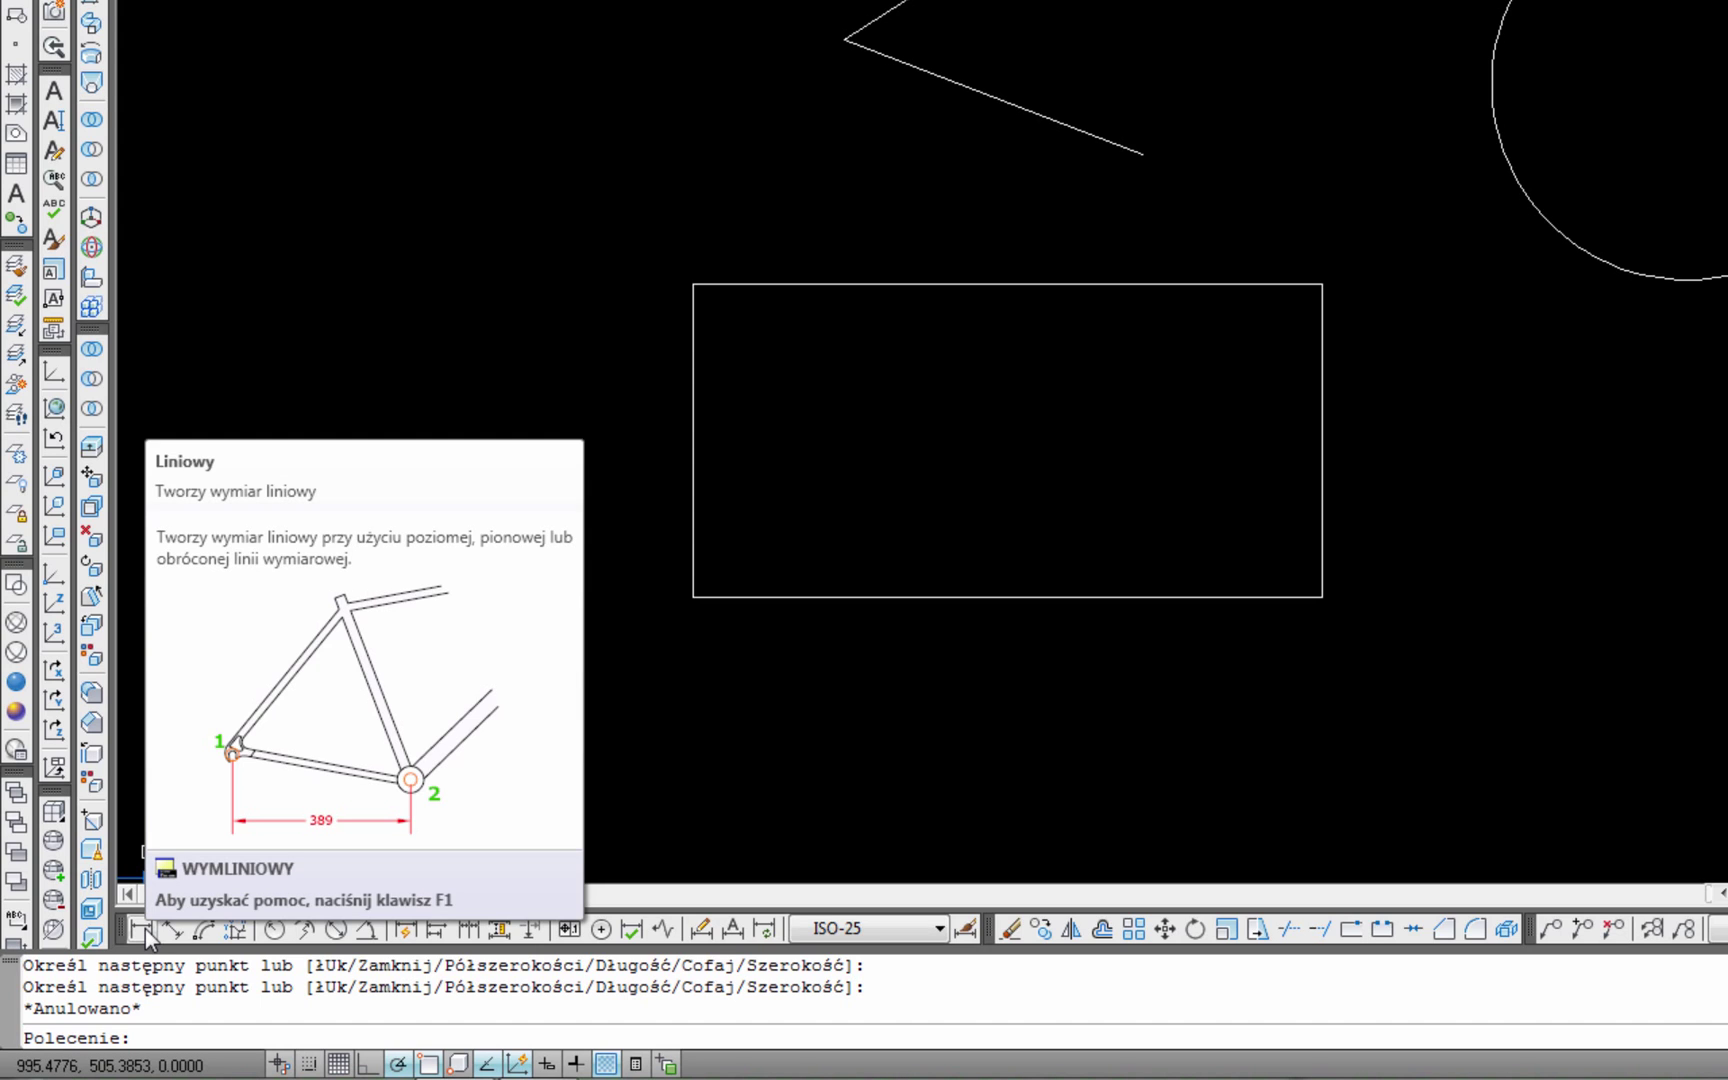
Dimension the rectangle's bottom edge corner to corner, placing the 232.69 dimension below it
click(143, 930)
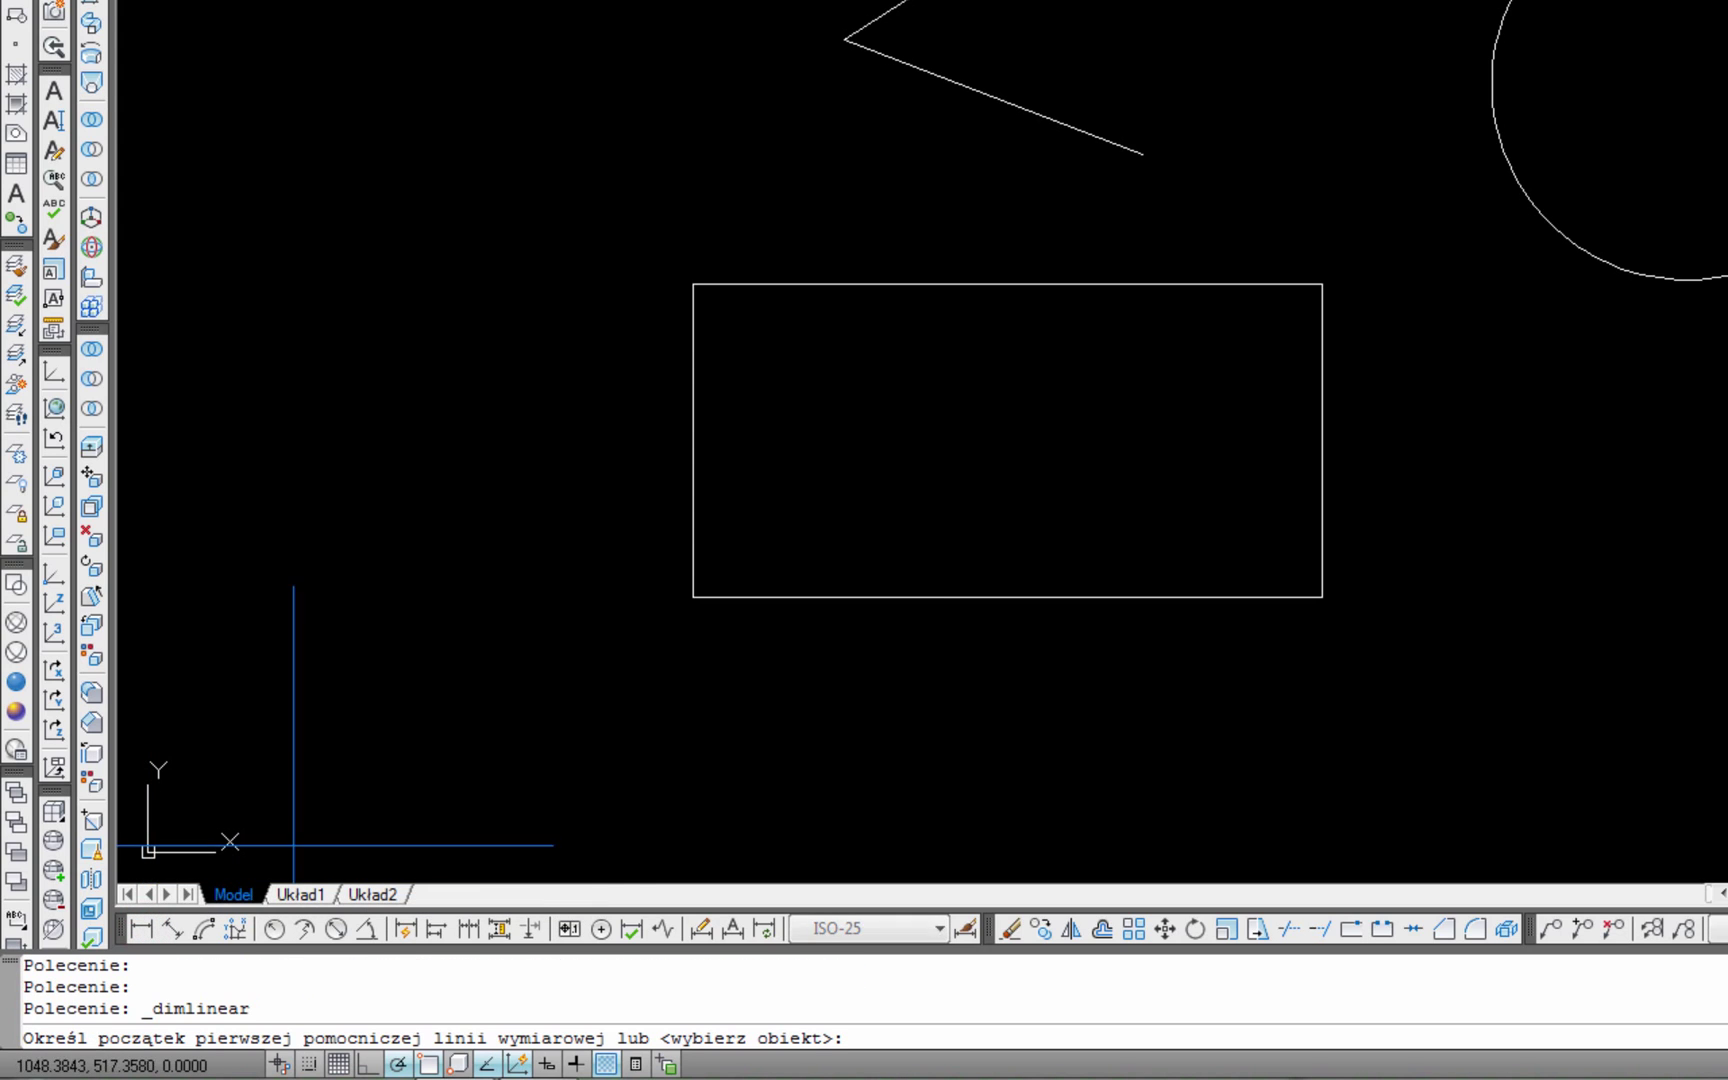
click(693, 597)
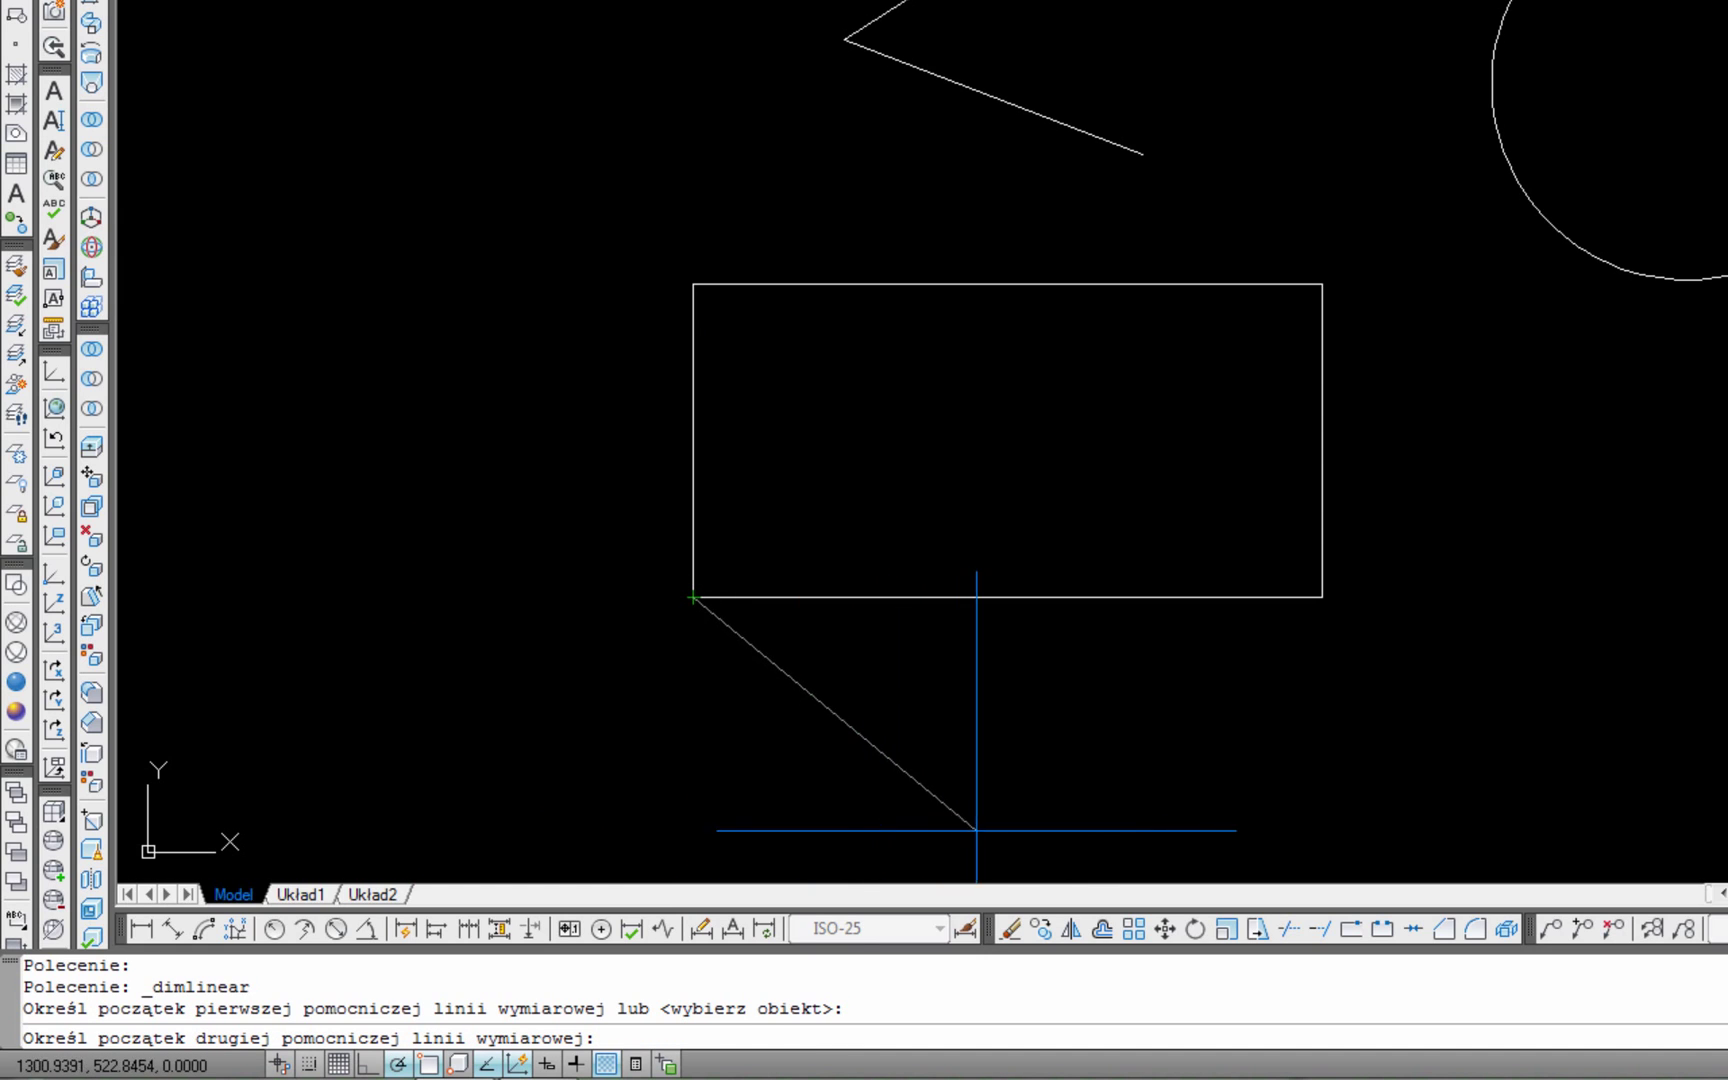
click(1322, 597)
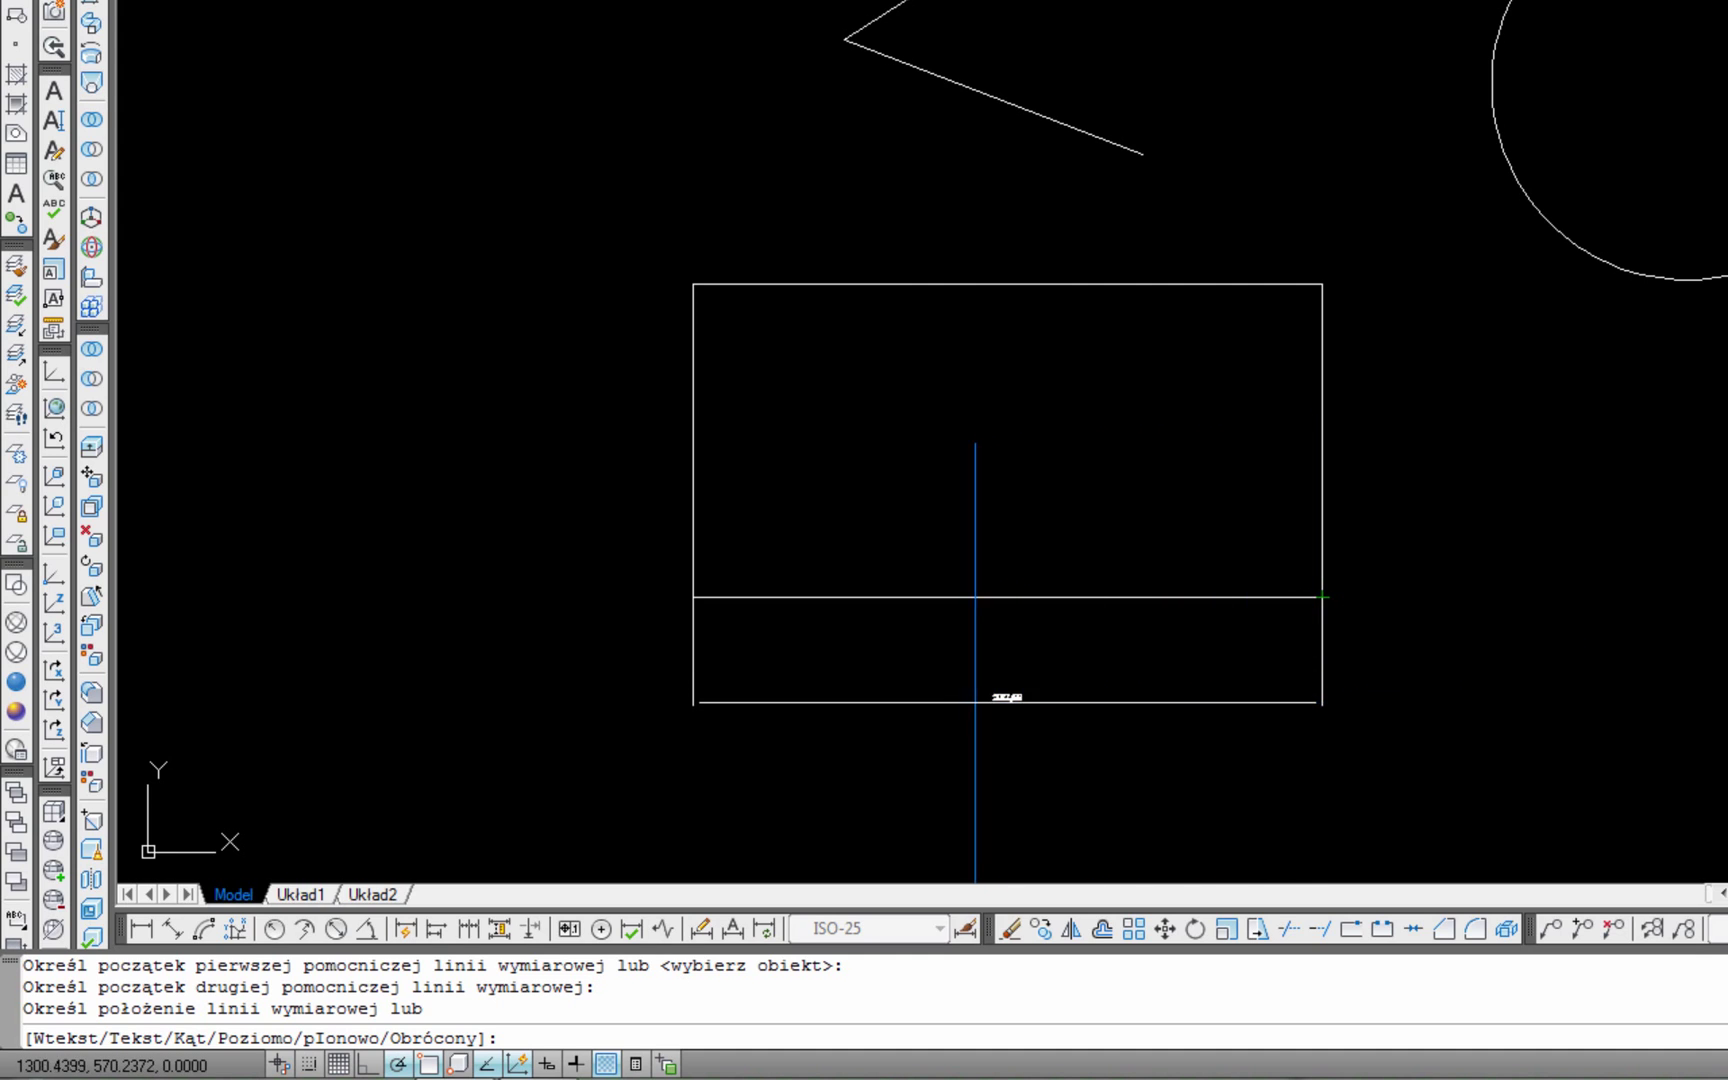
scroll(982, 687, up, 2)
scroll(991, 651, up, 2)
scroll(991, 651, down, 2)
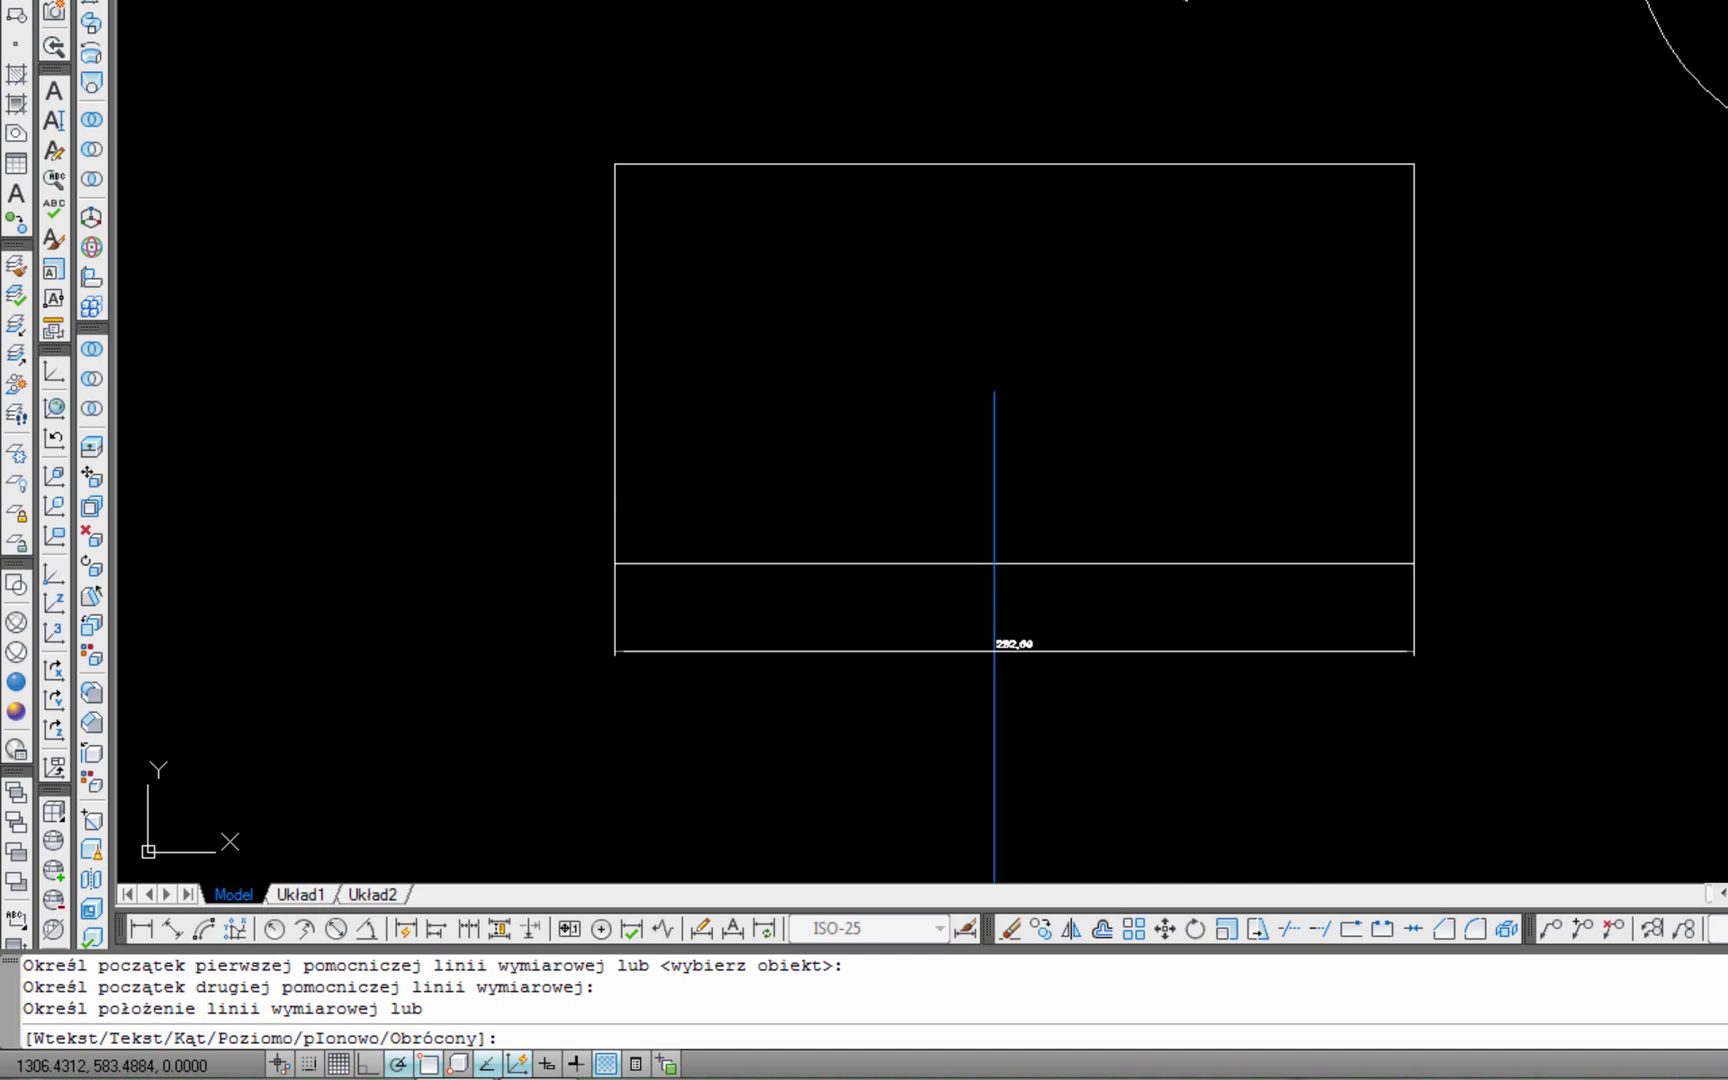
click(1027, 660)
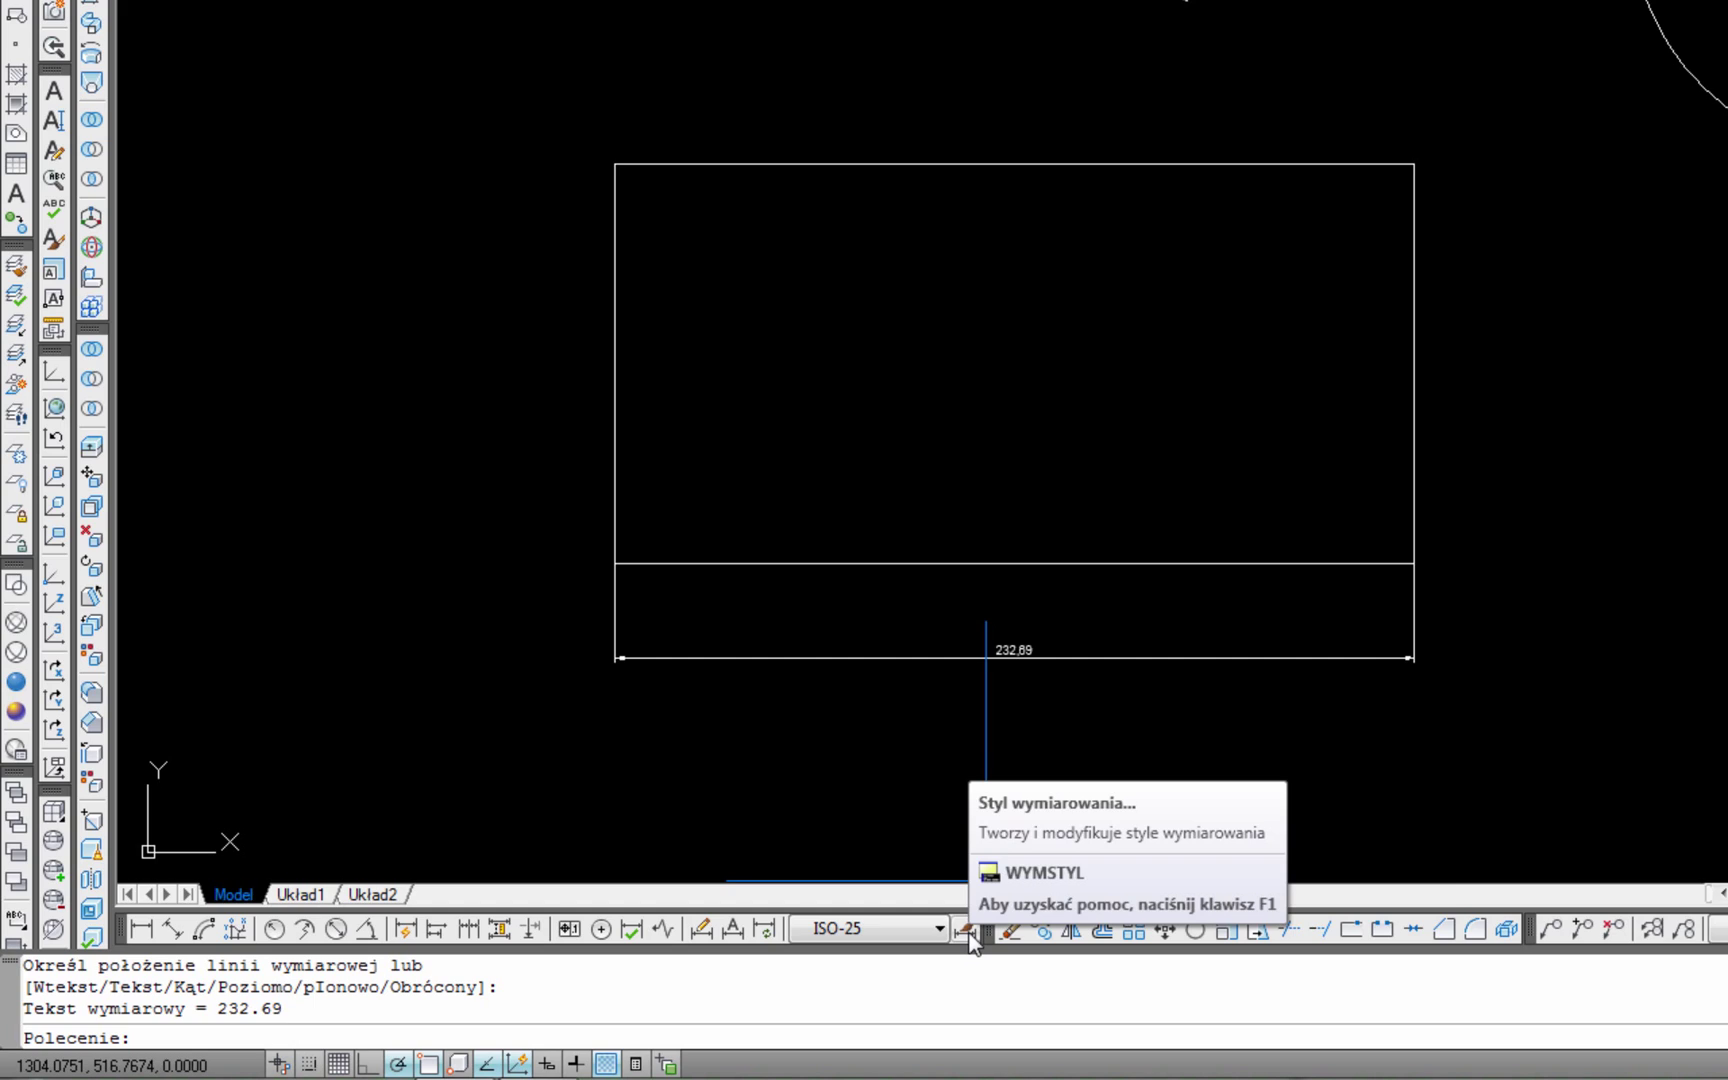
Edit the ISO-25 dimension style to text height 5 and linear precision 0.0
click(966, 930)
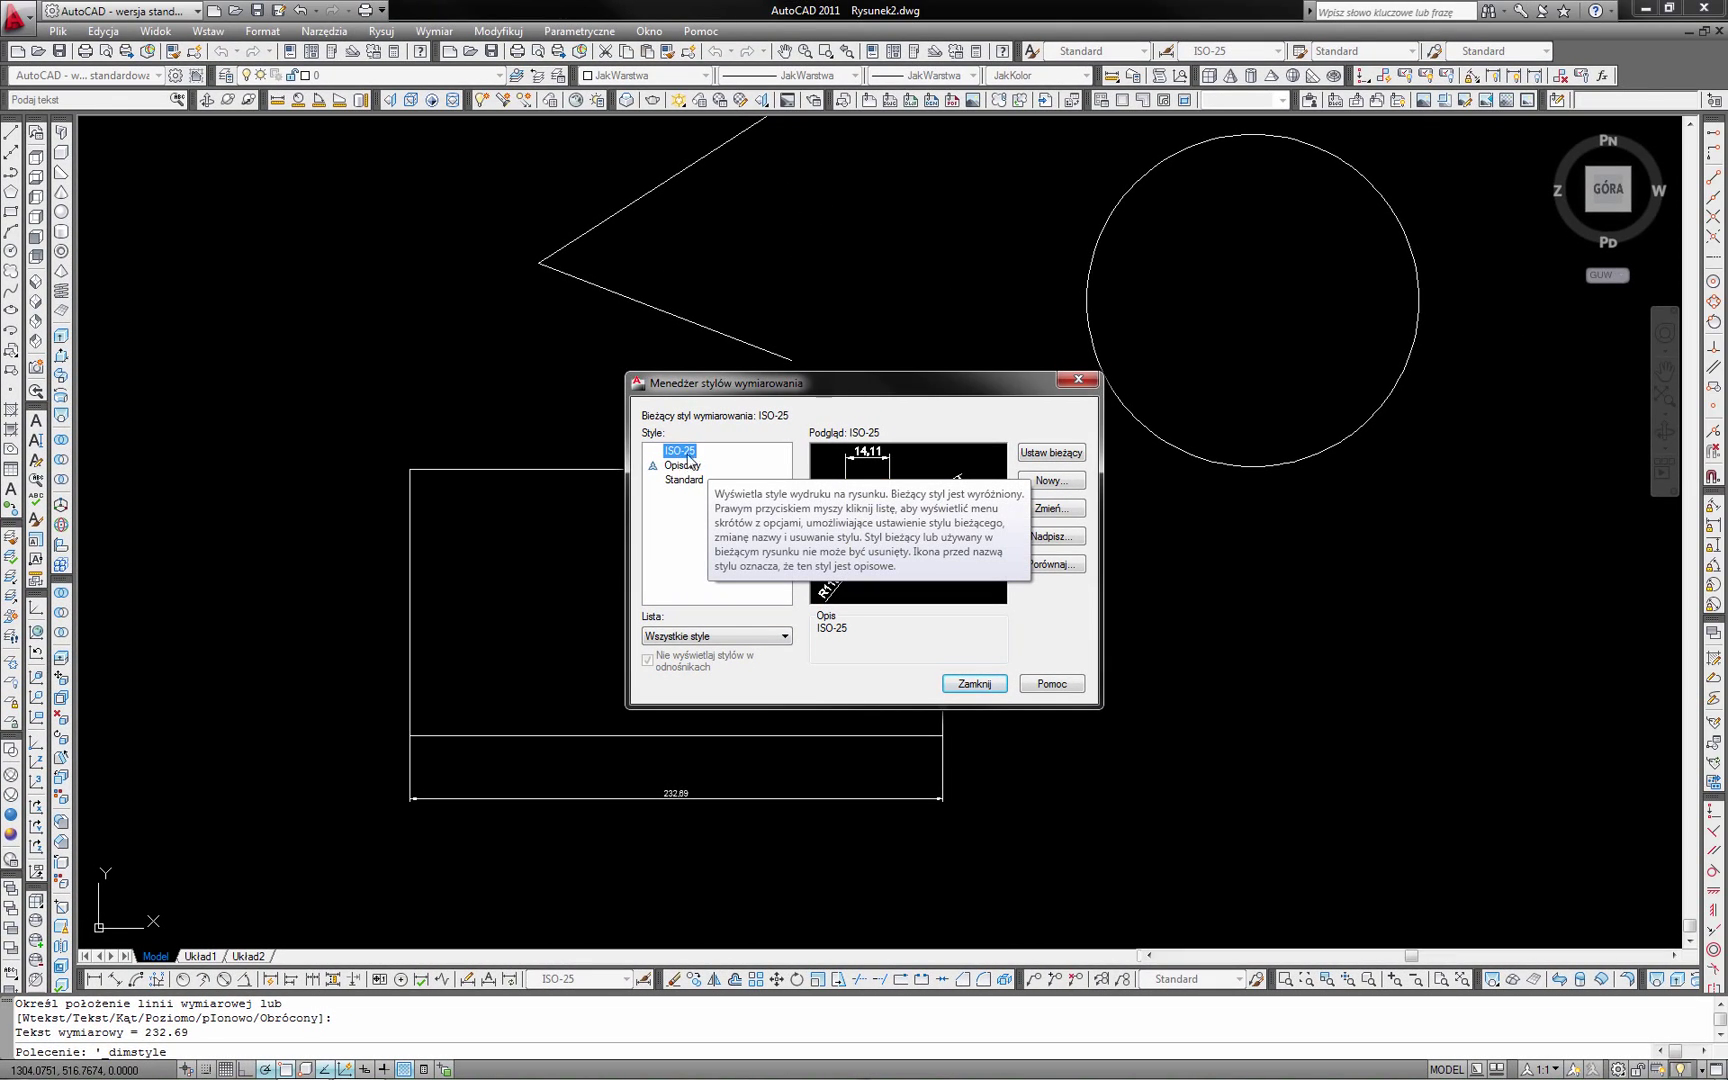
click(1048, 511)
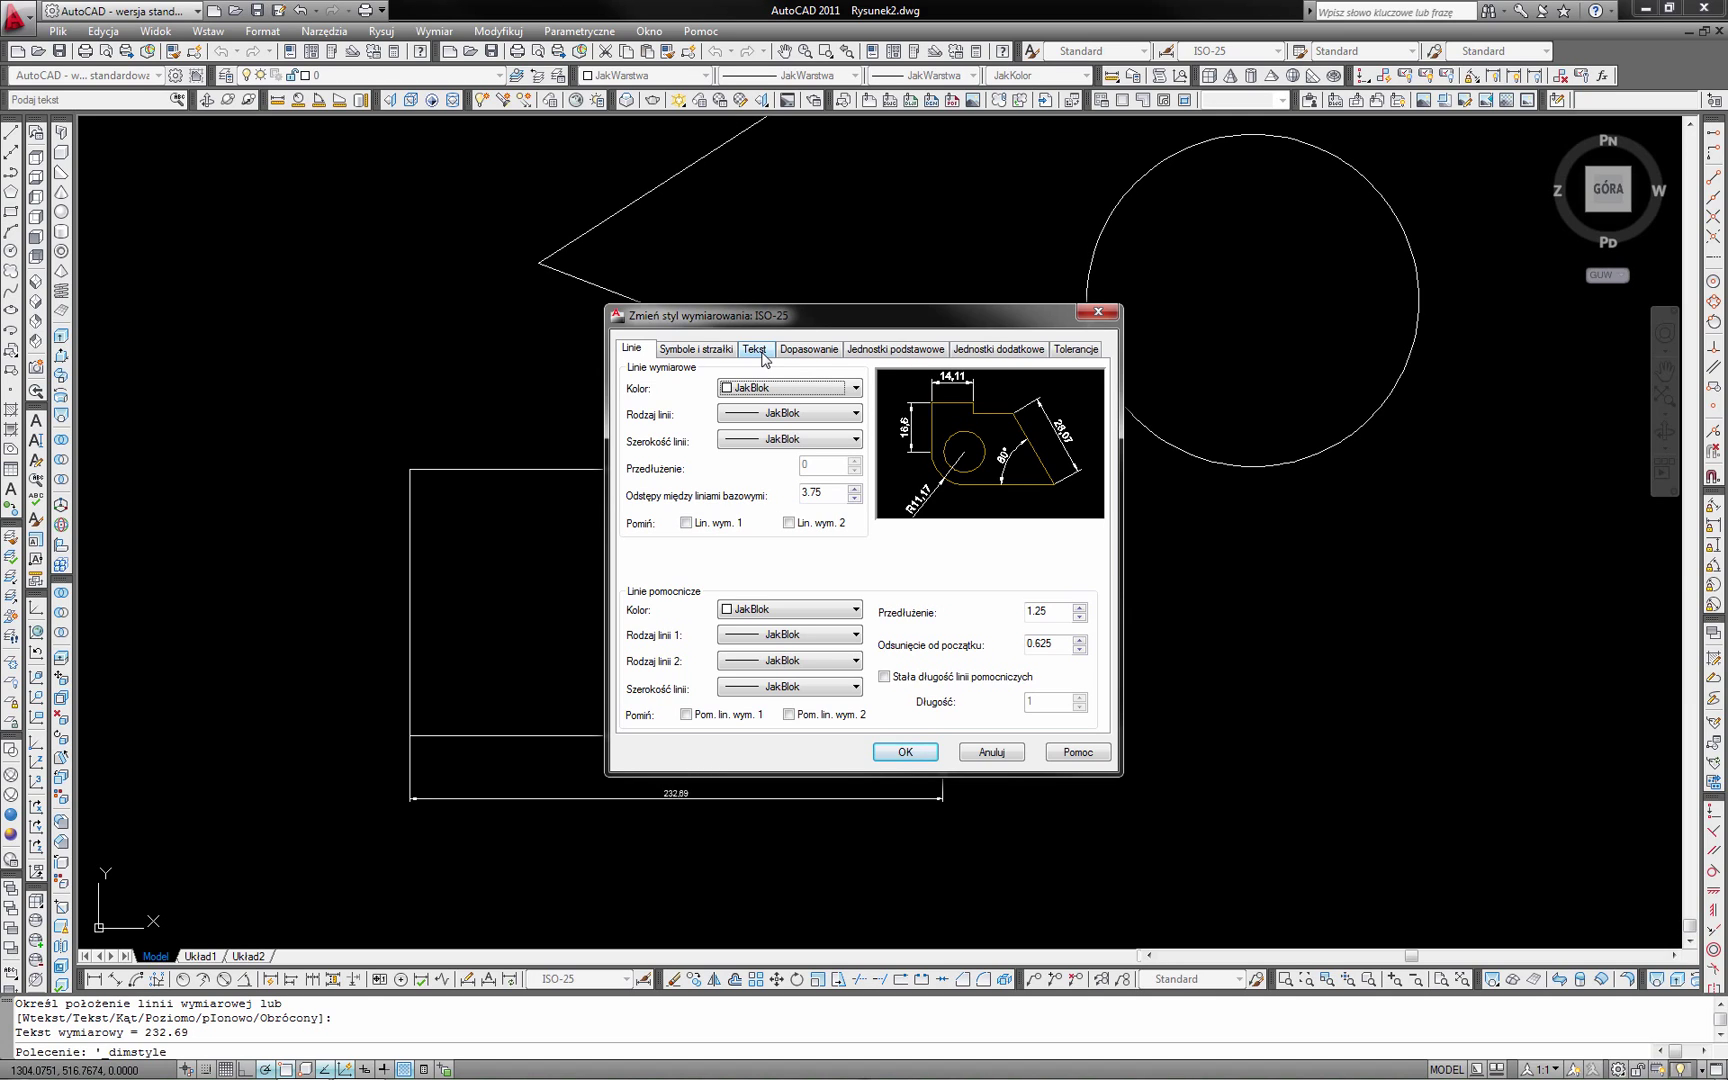
click(729, 350)
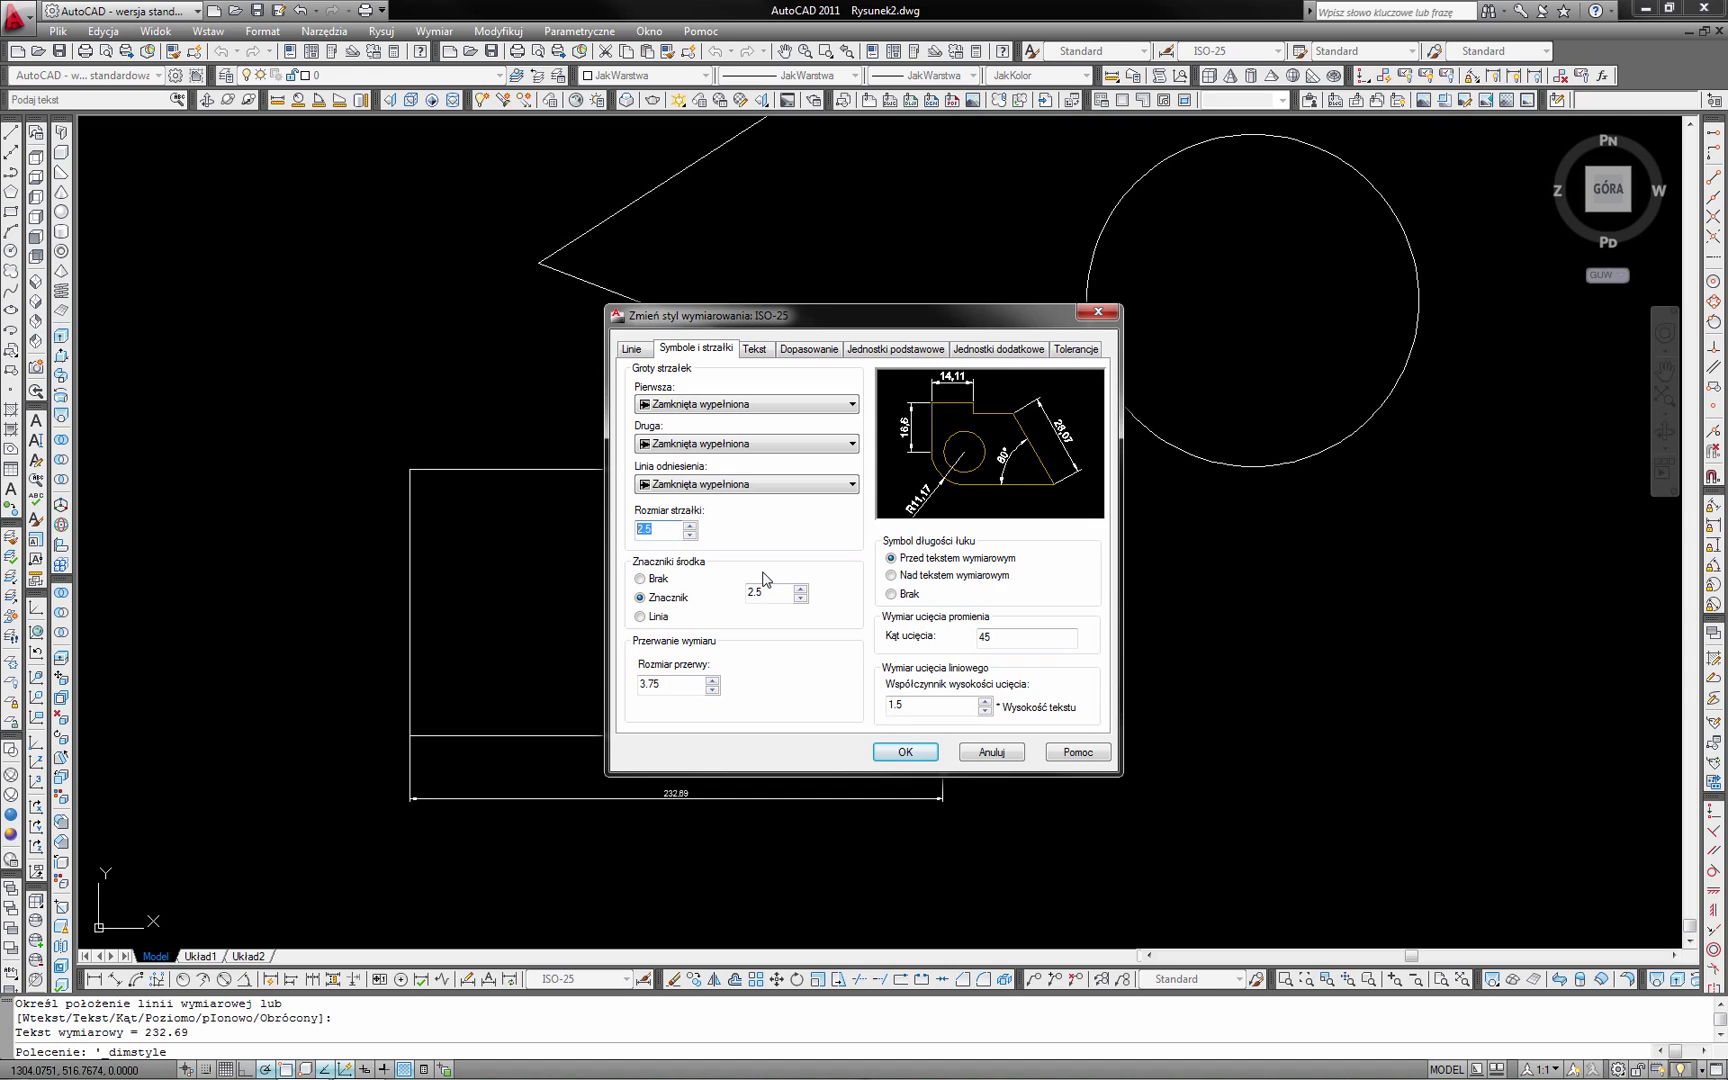
click(755, 350)
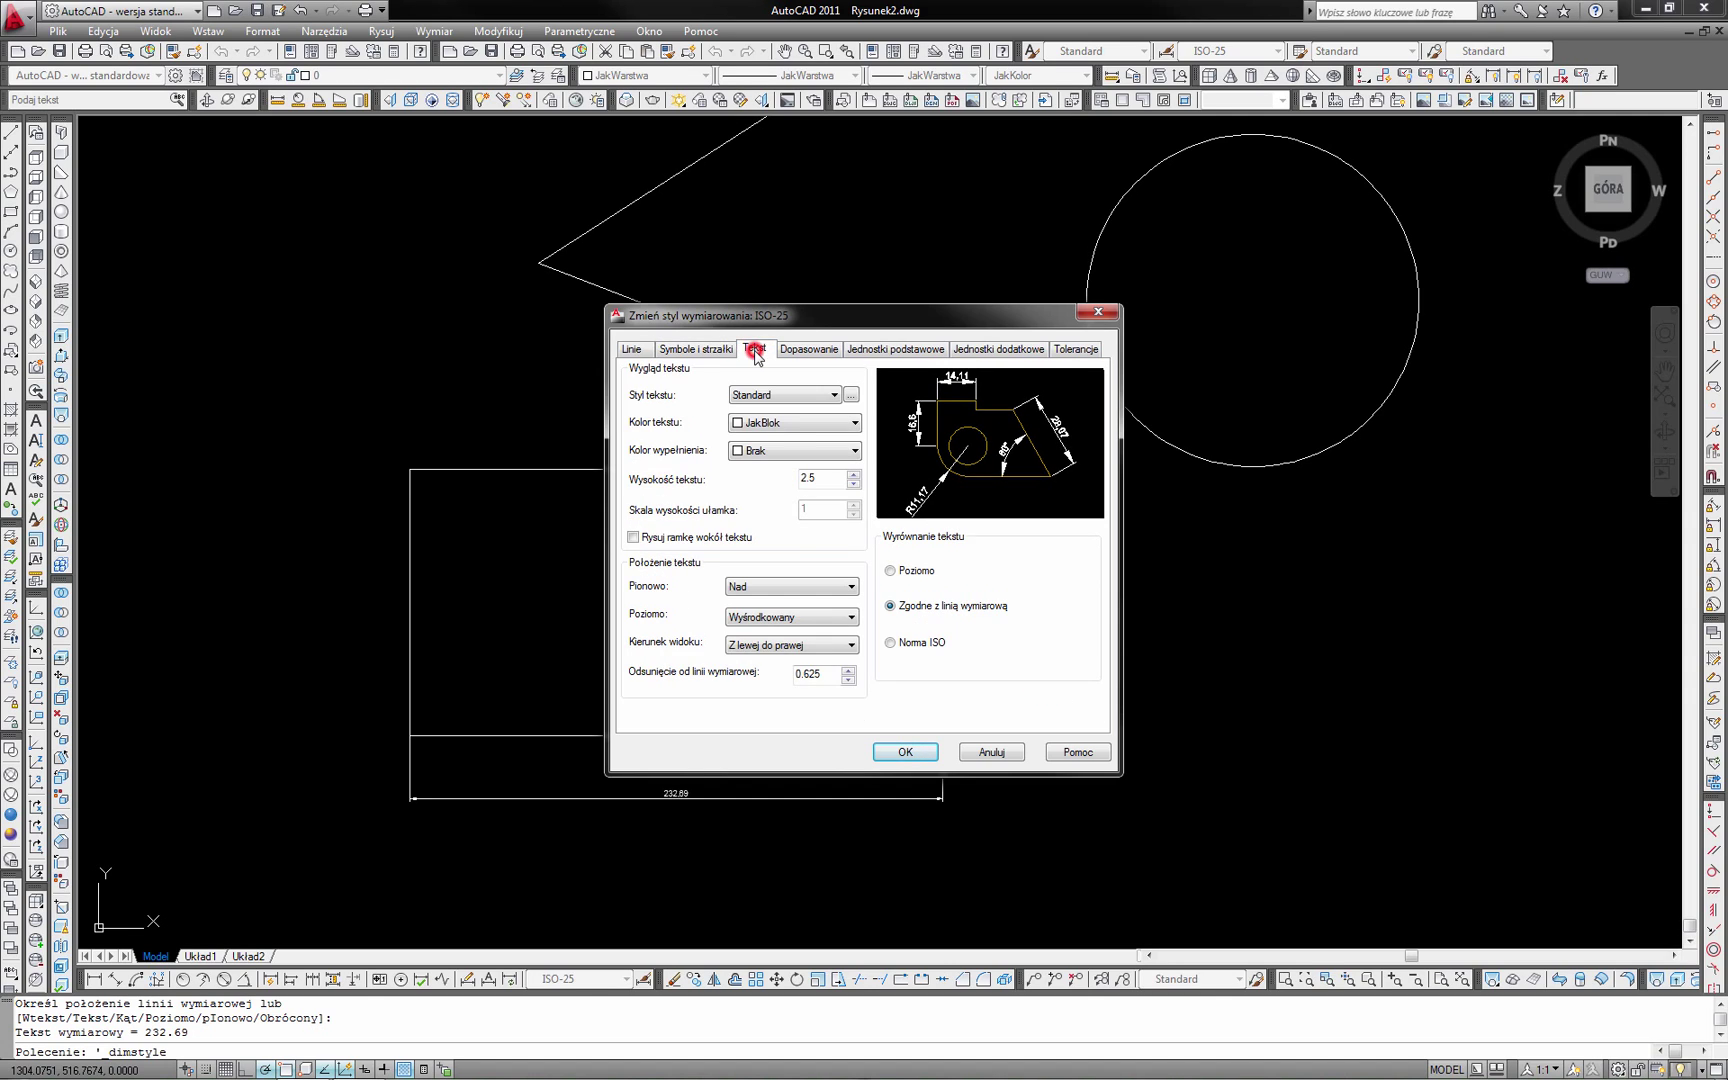
double_click(822, 477)
click(903, 350)
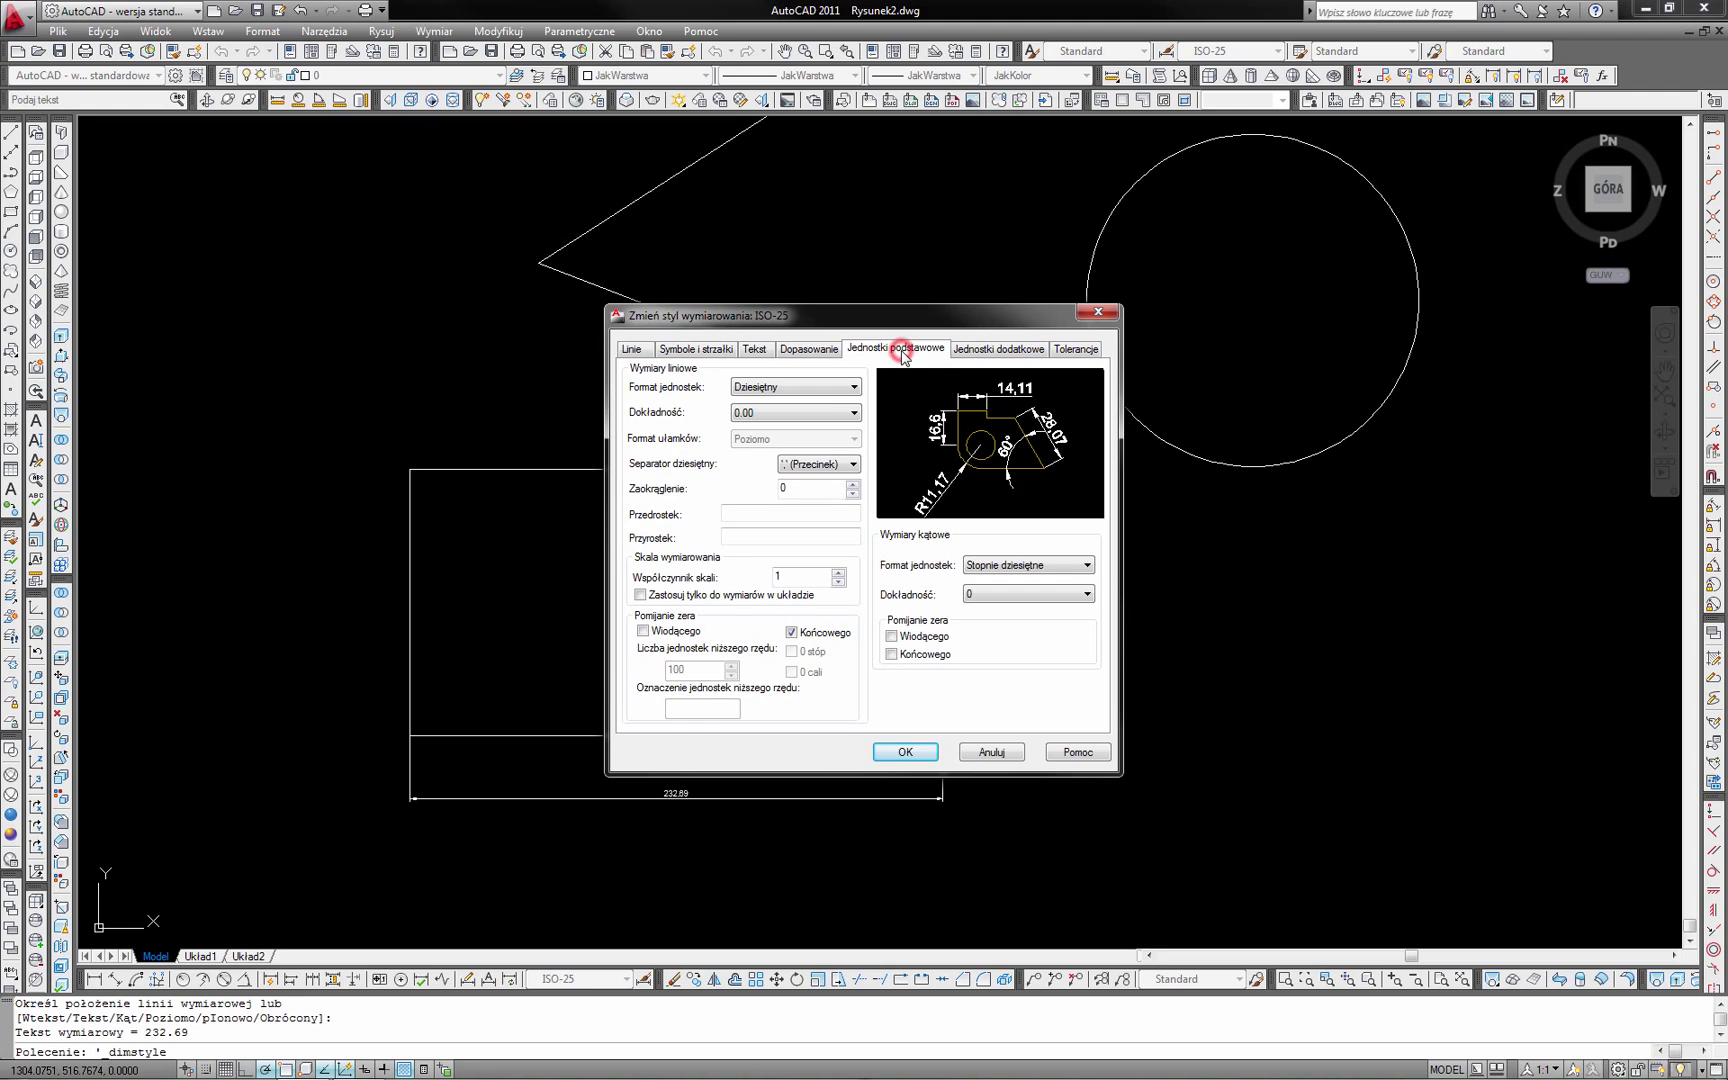
click(832, 418)
click(826, 441)
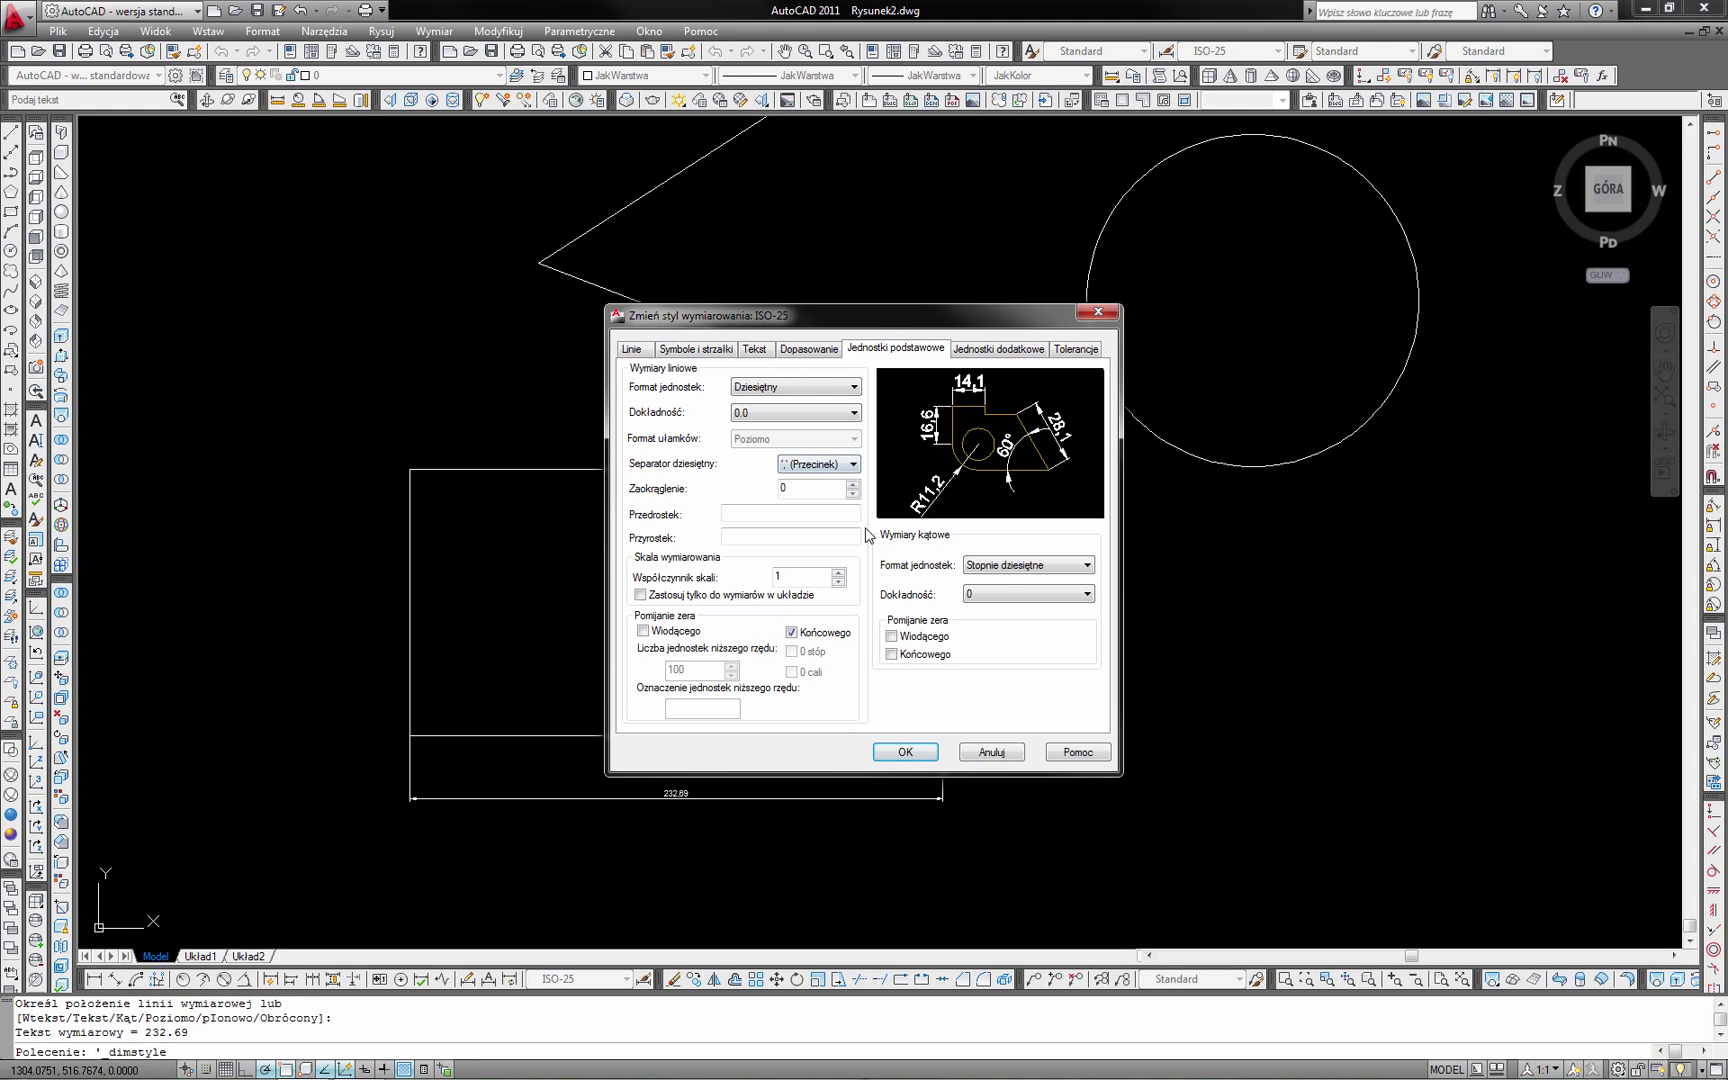
click(906, 752)
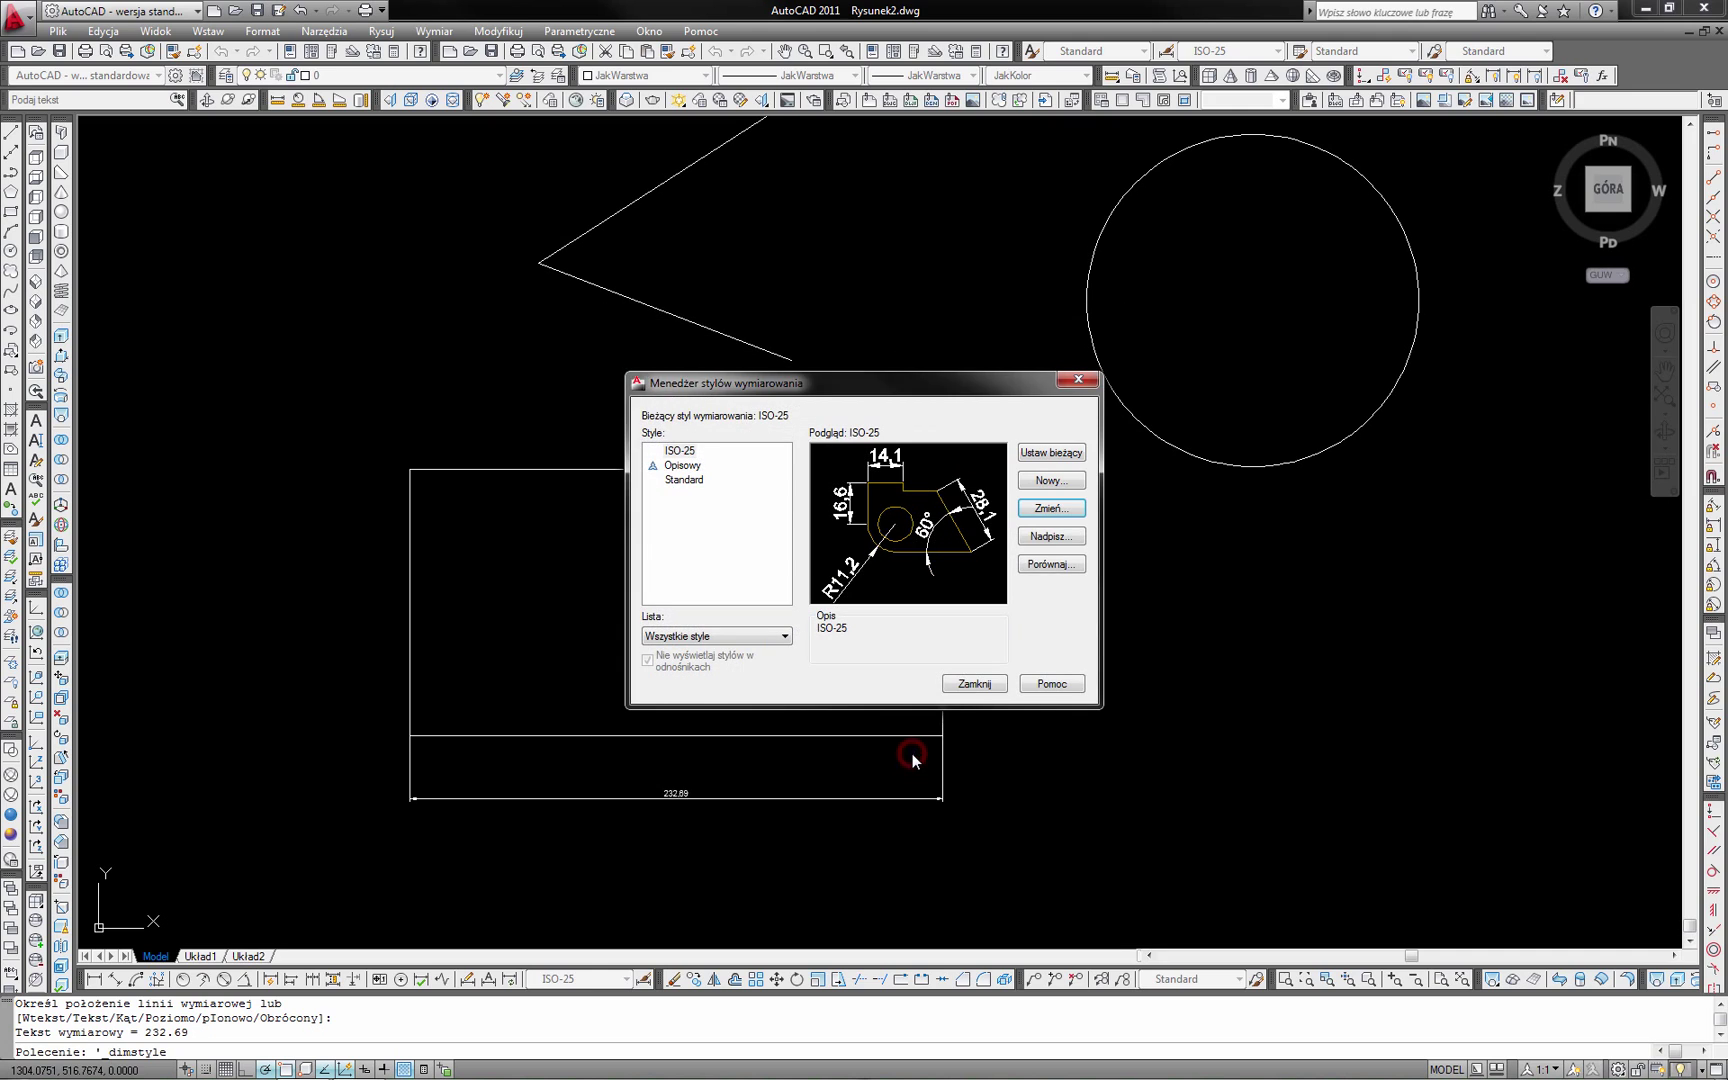
Close the style manager and add a vertical 116,1 dimension along the rectangle's right side
click(972, 686)
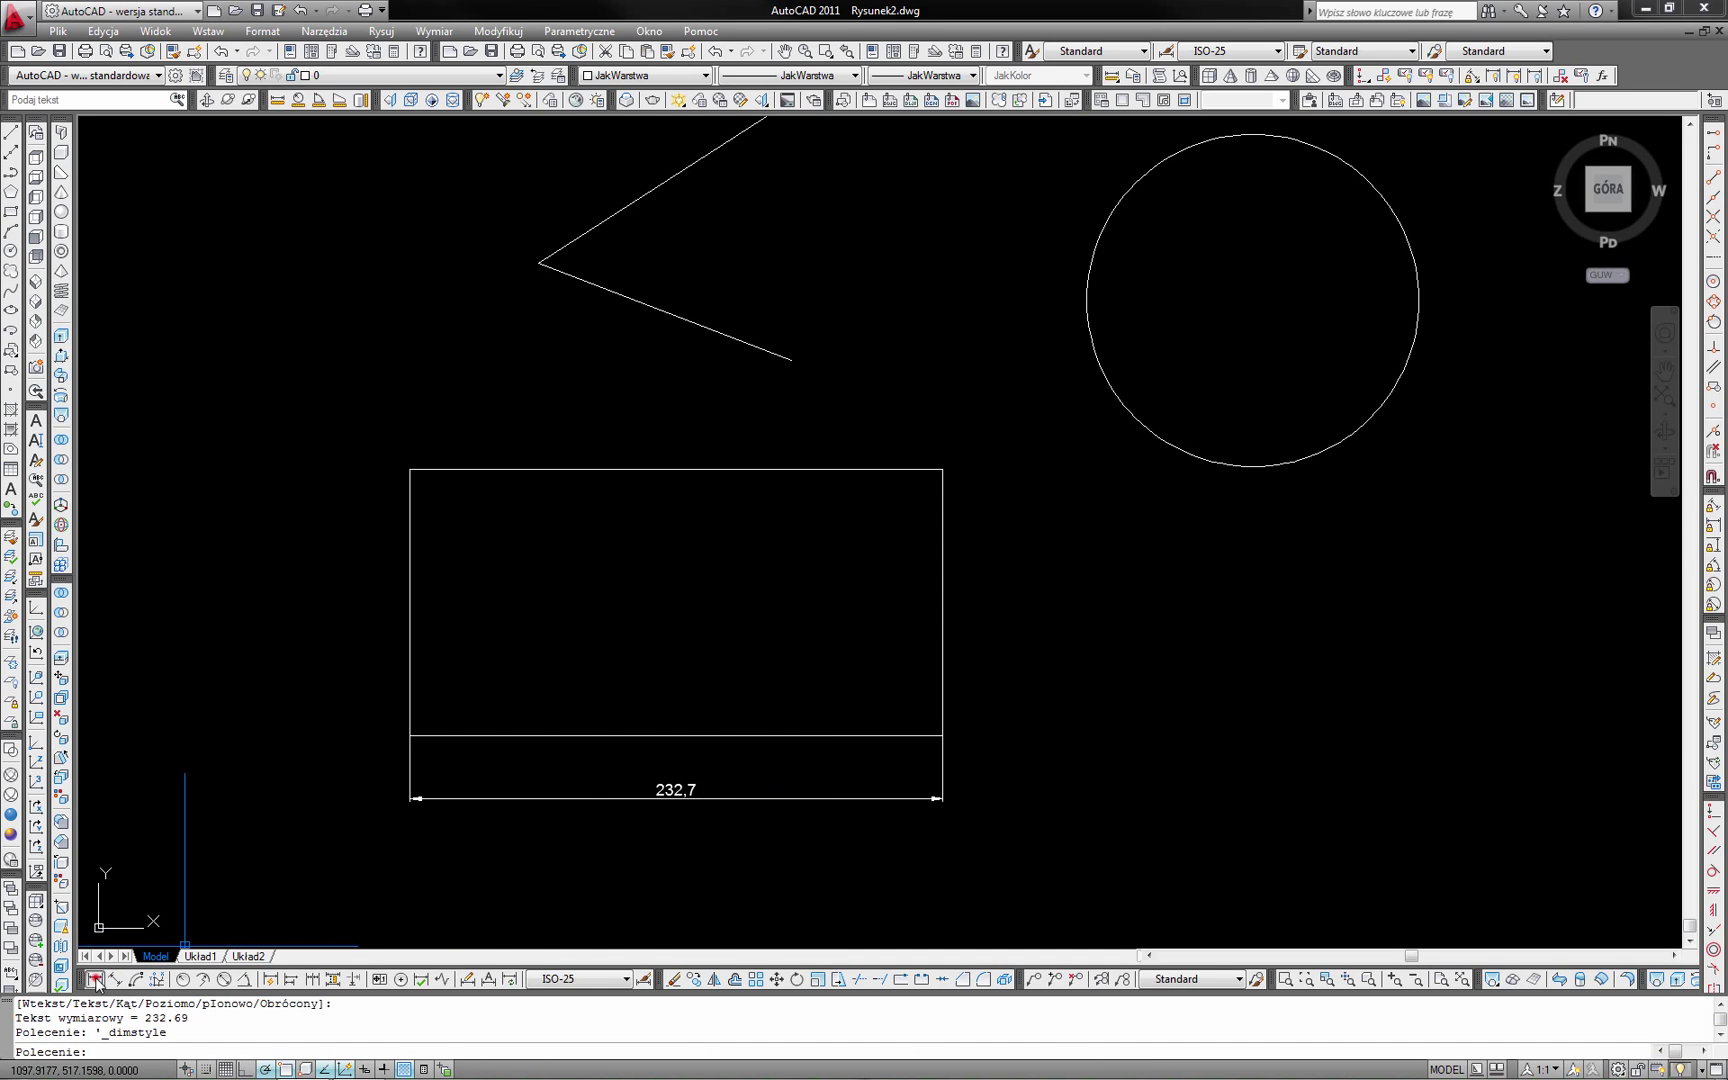
click(95, 980)
click(937, 736)
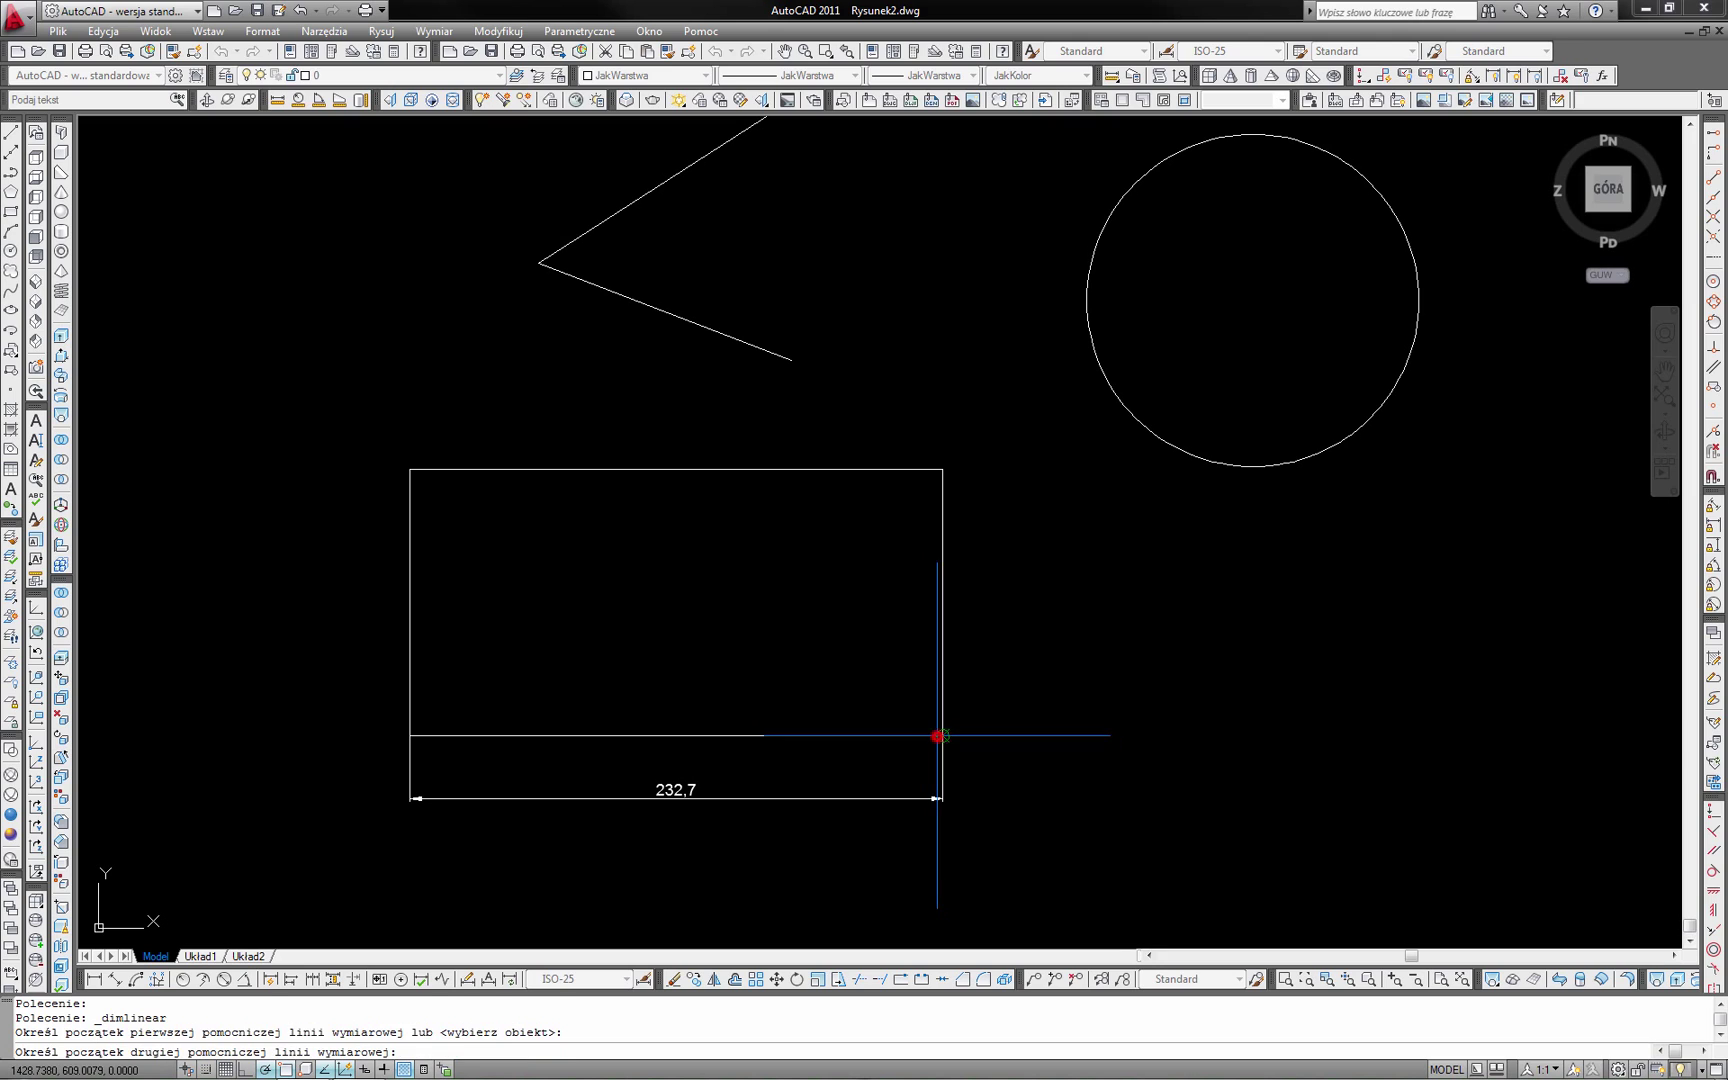
click(942, 469)
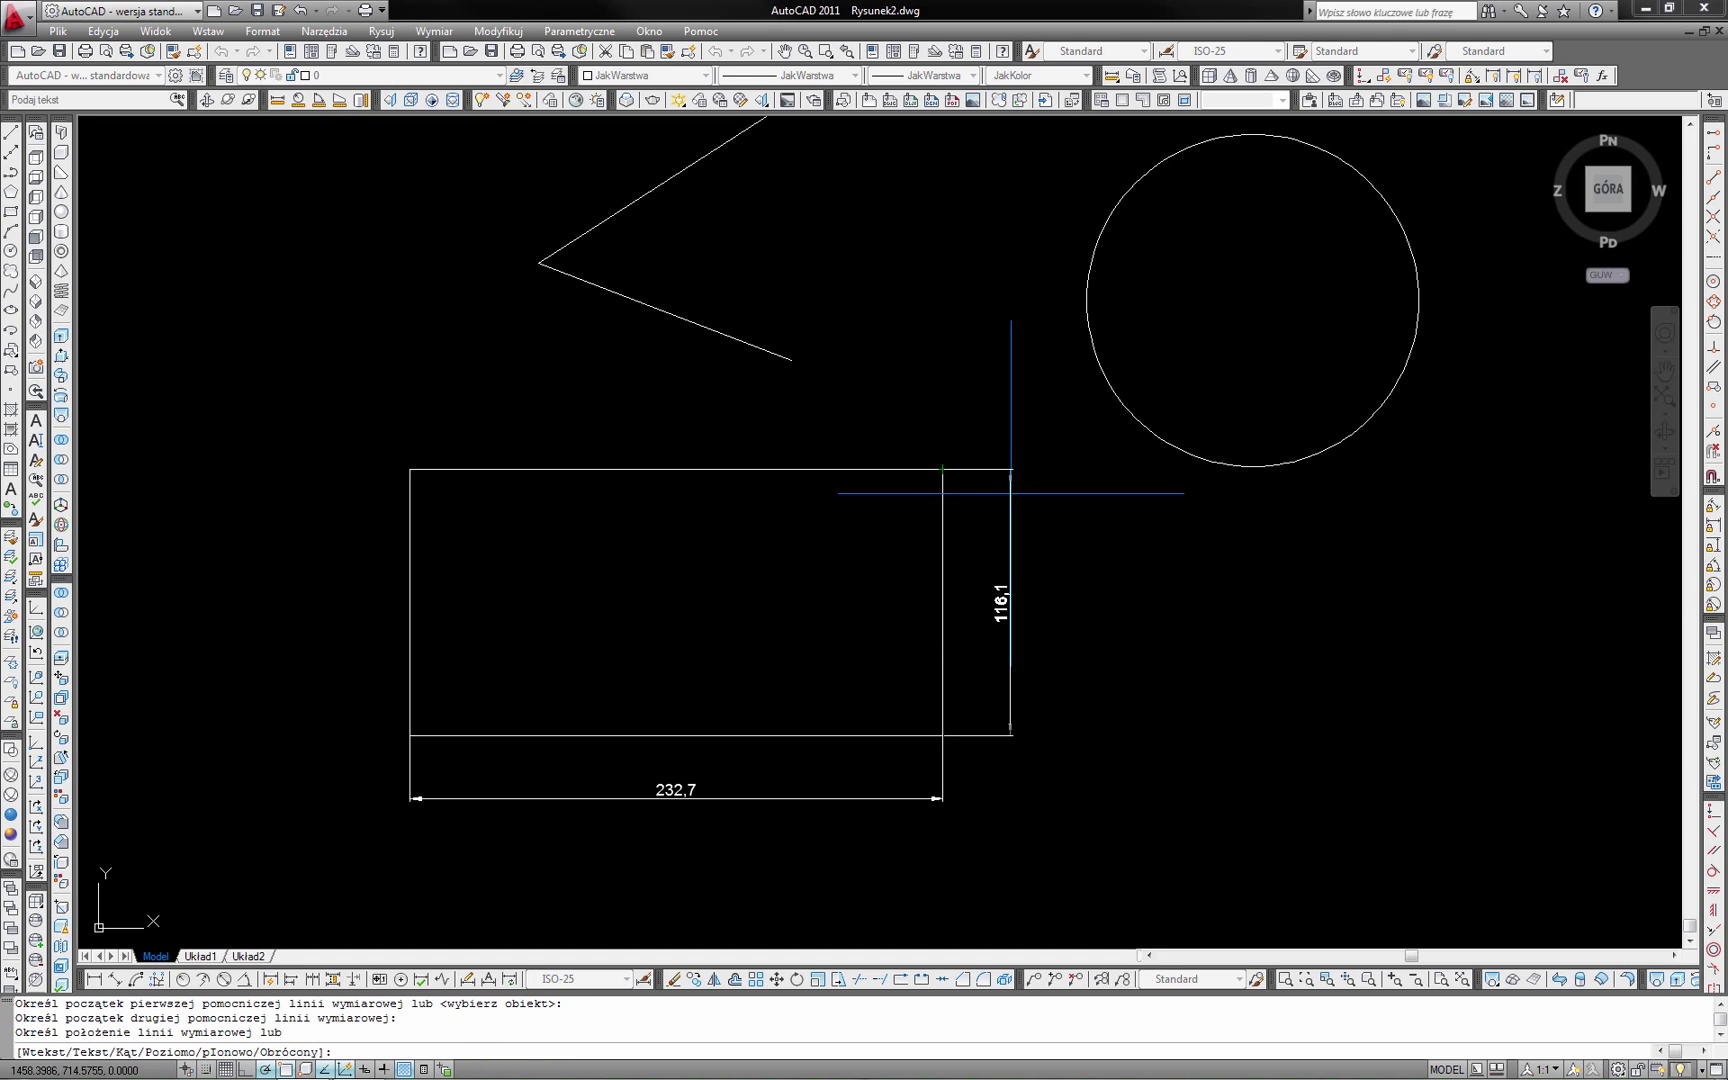
click(1014, 492)
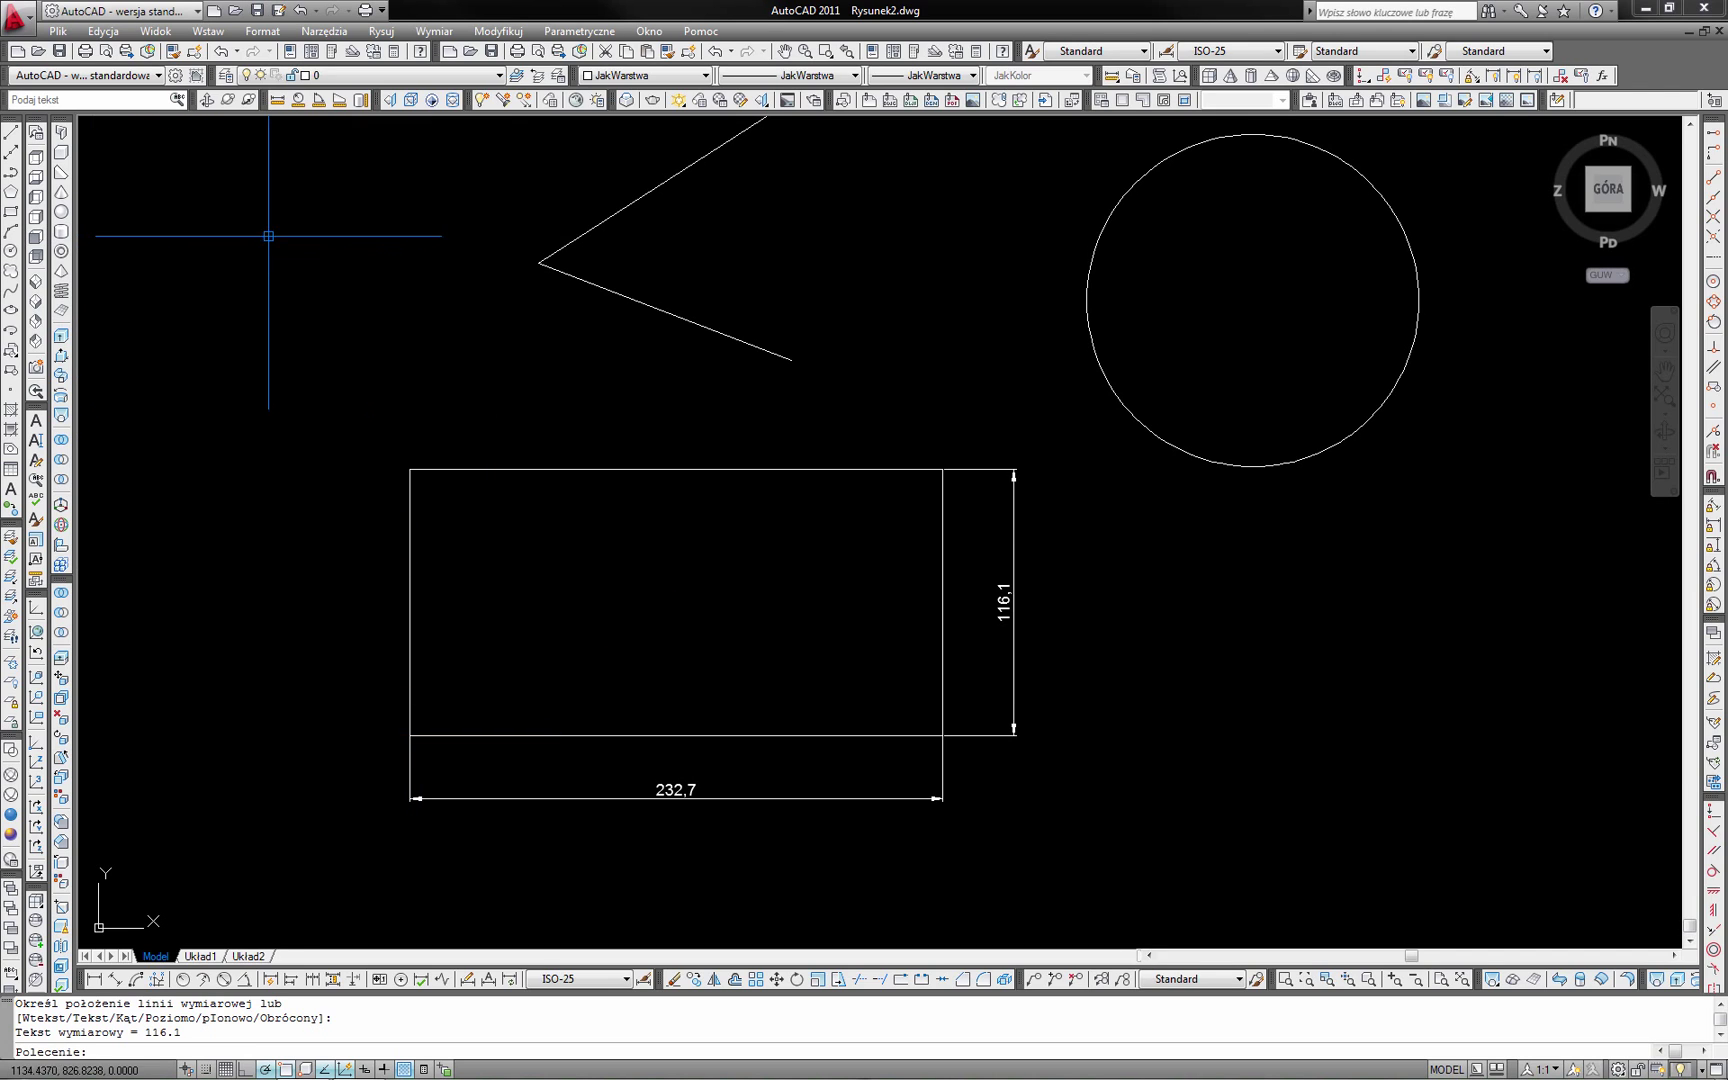
middle_drag(472, 281, 459, 366)
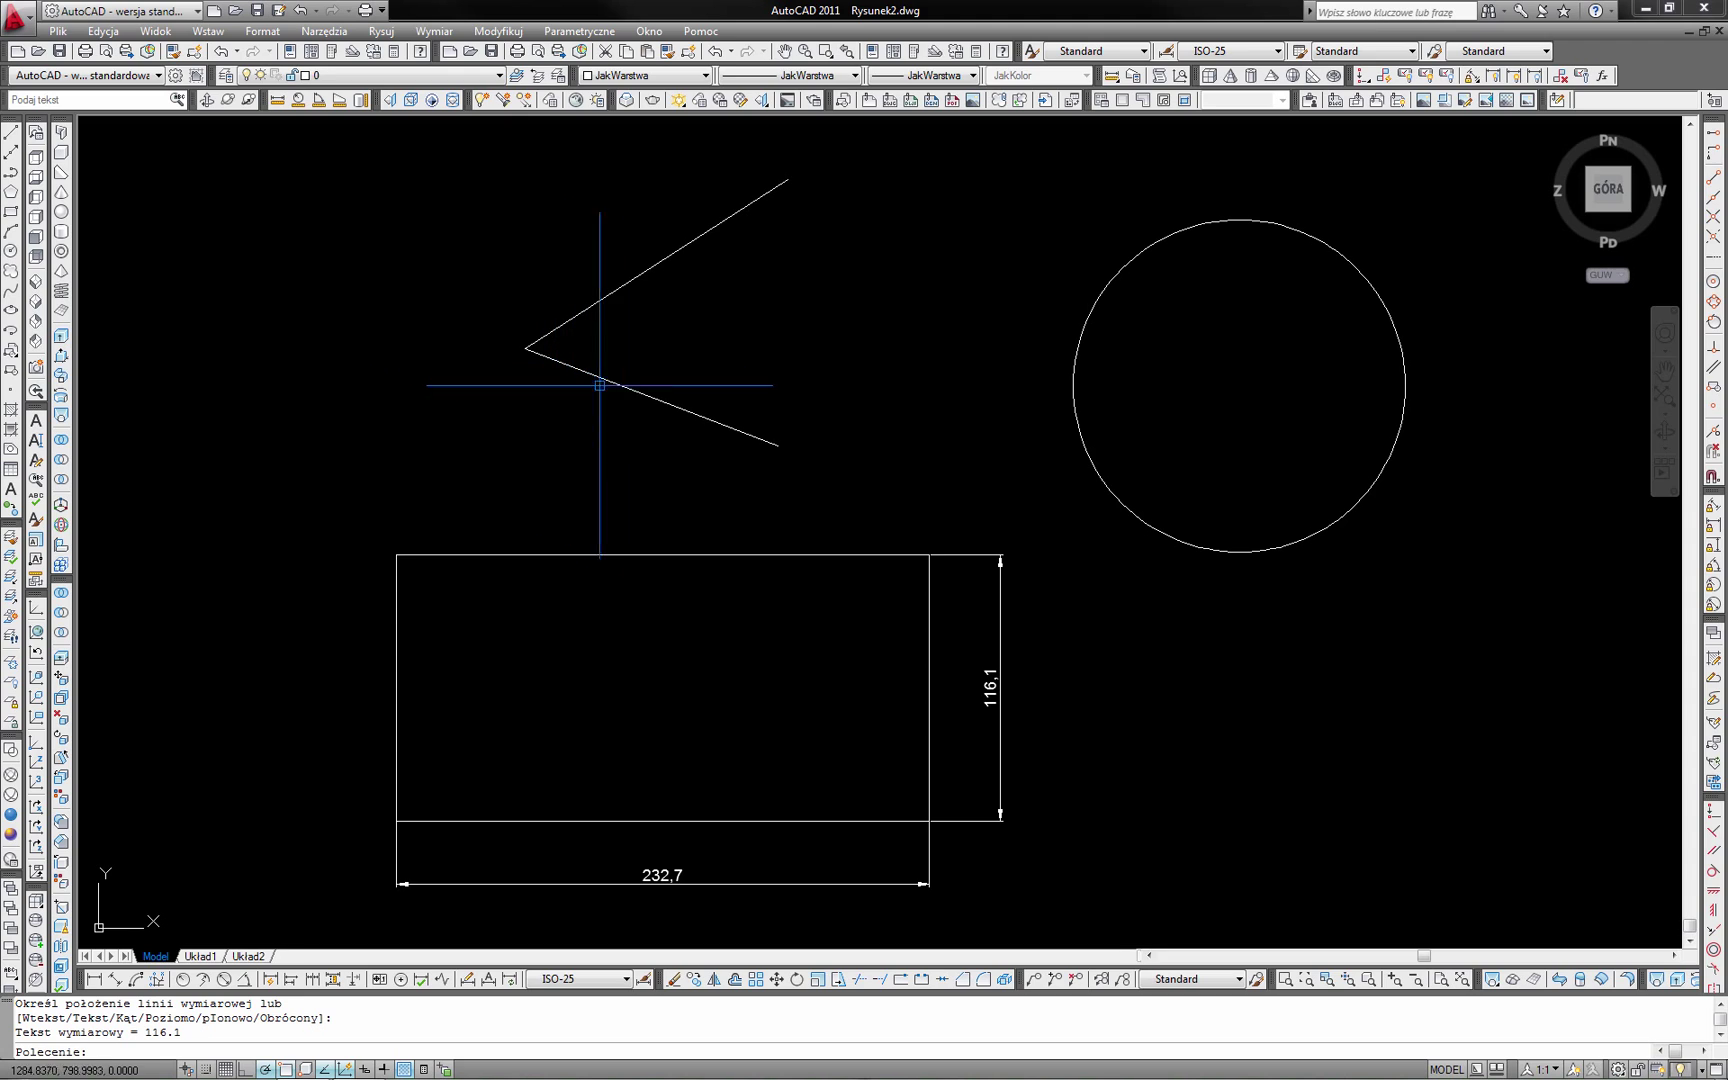
Add a 118,3 aligned dimension from the V vertex along the polyline's lower line
click(117, 982)
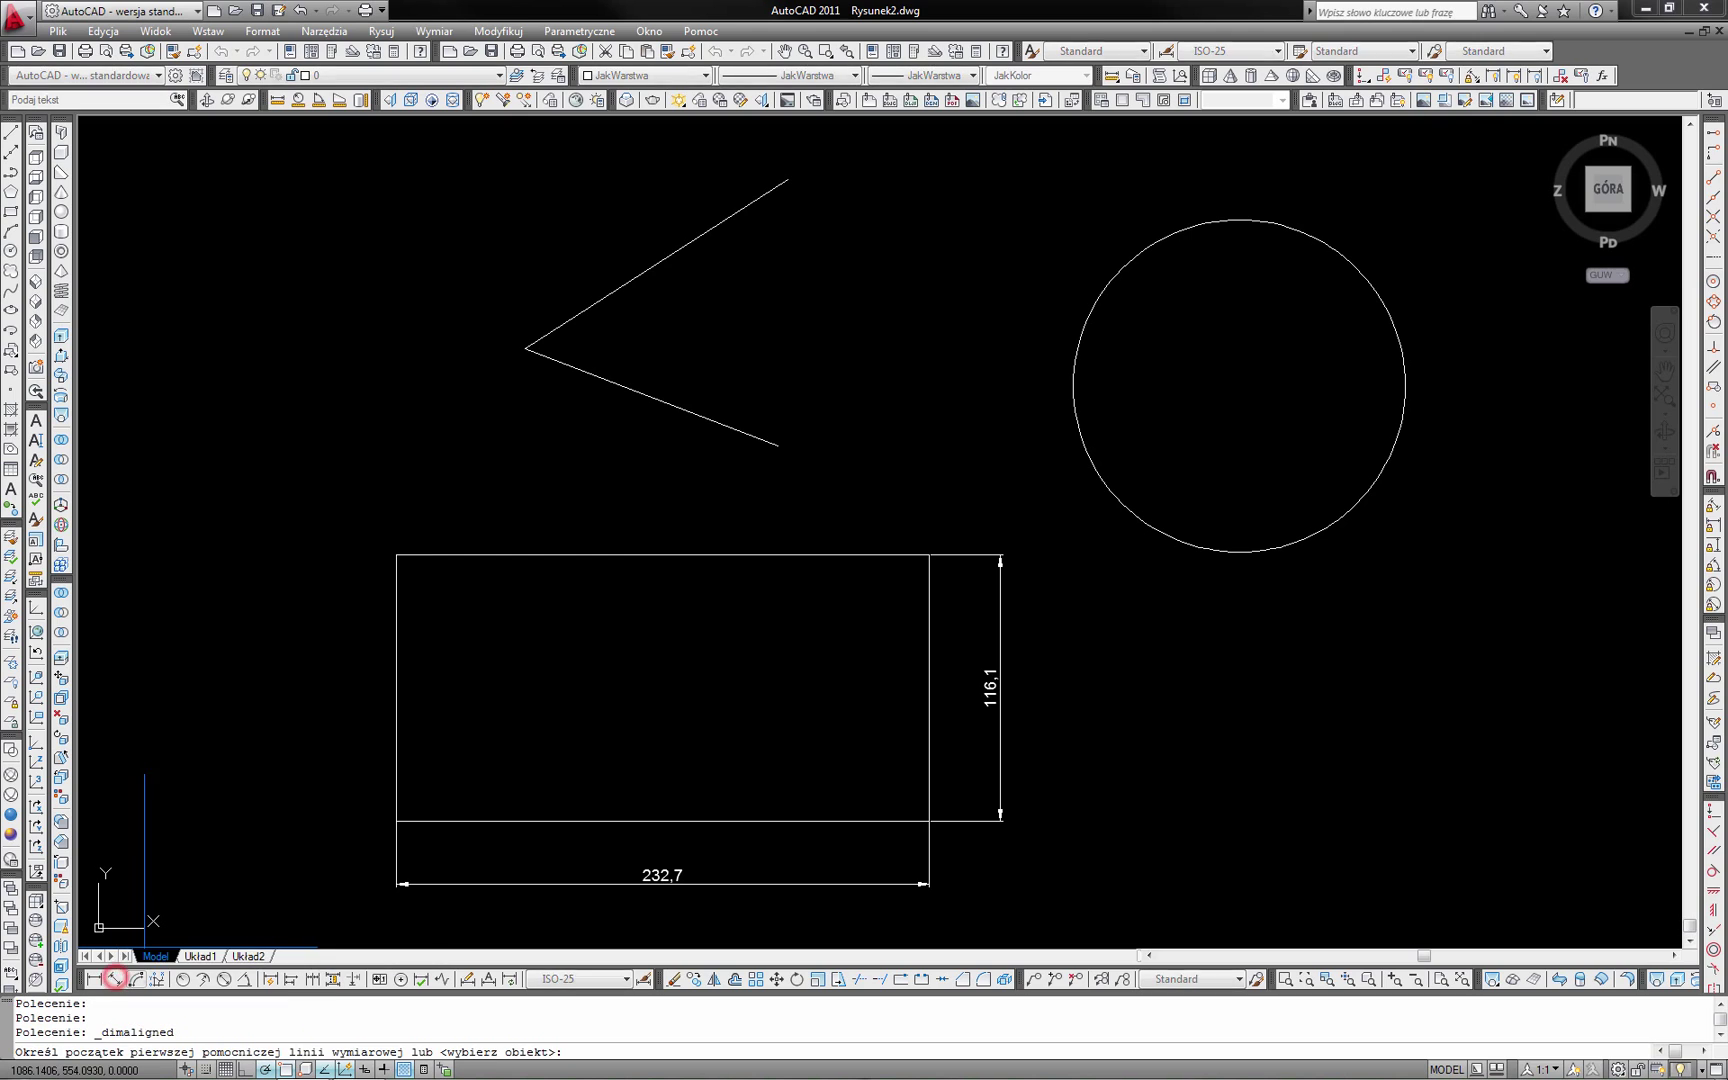
click(525, 348)
click(778, 445)
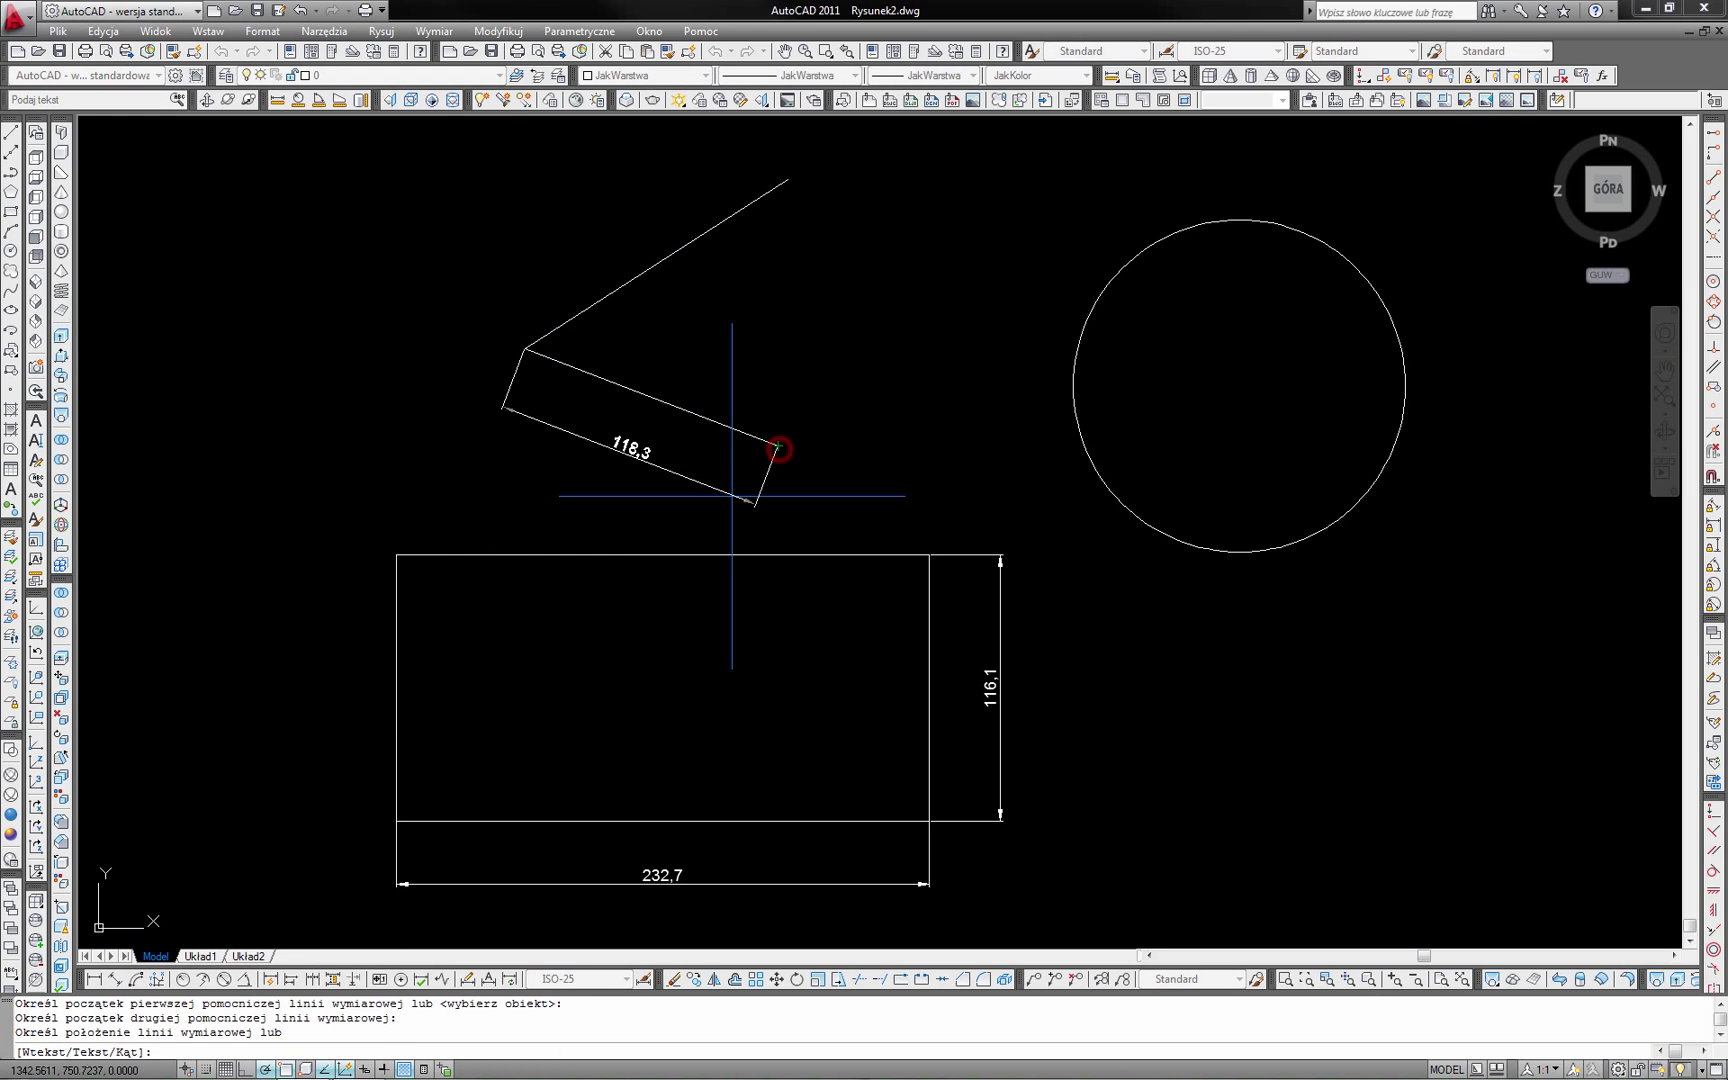
click(732, 495)
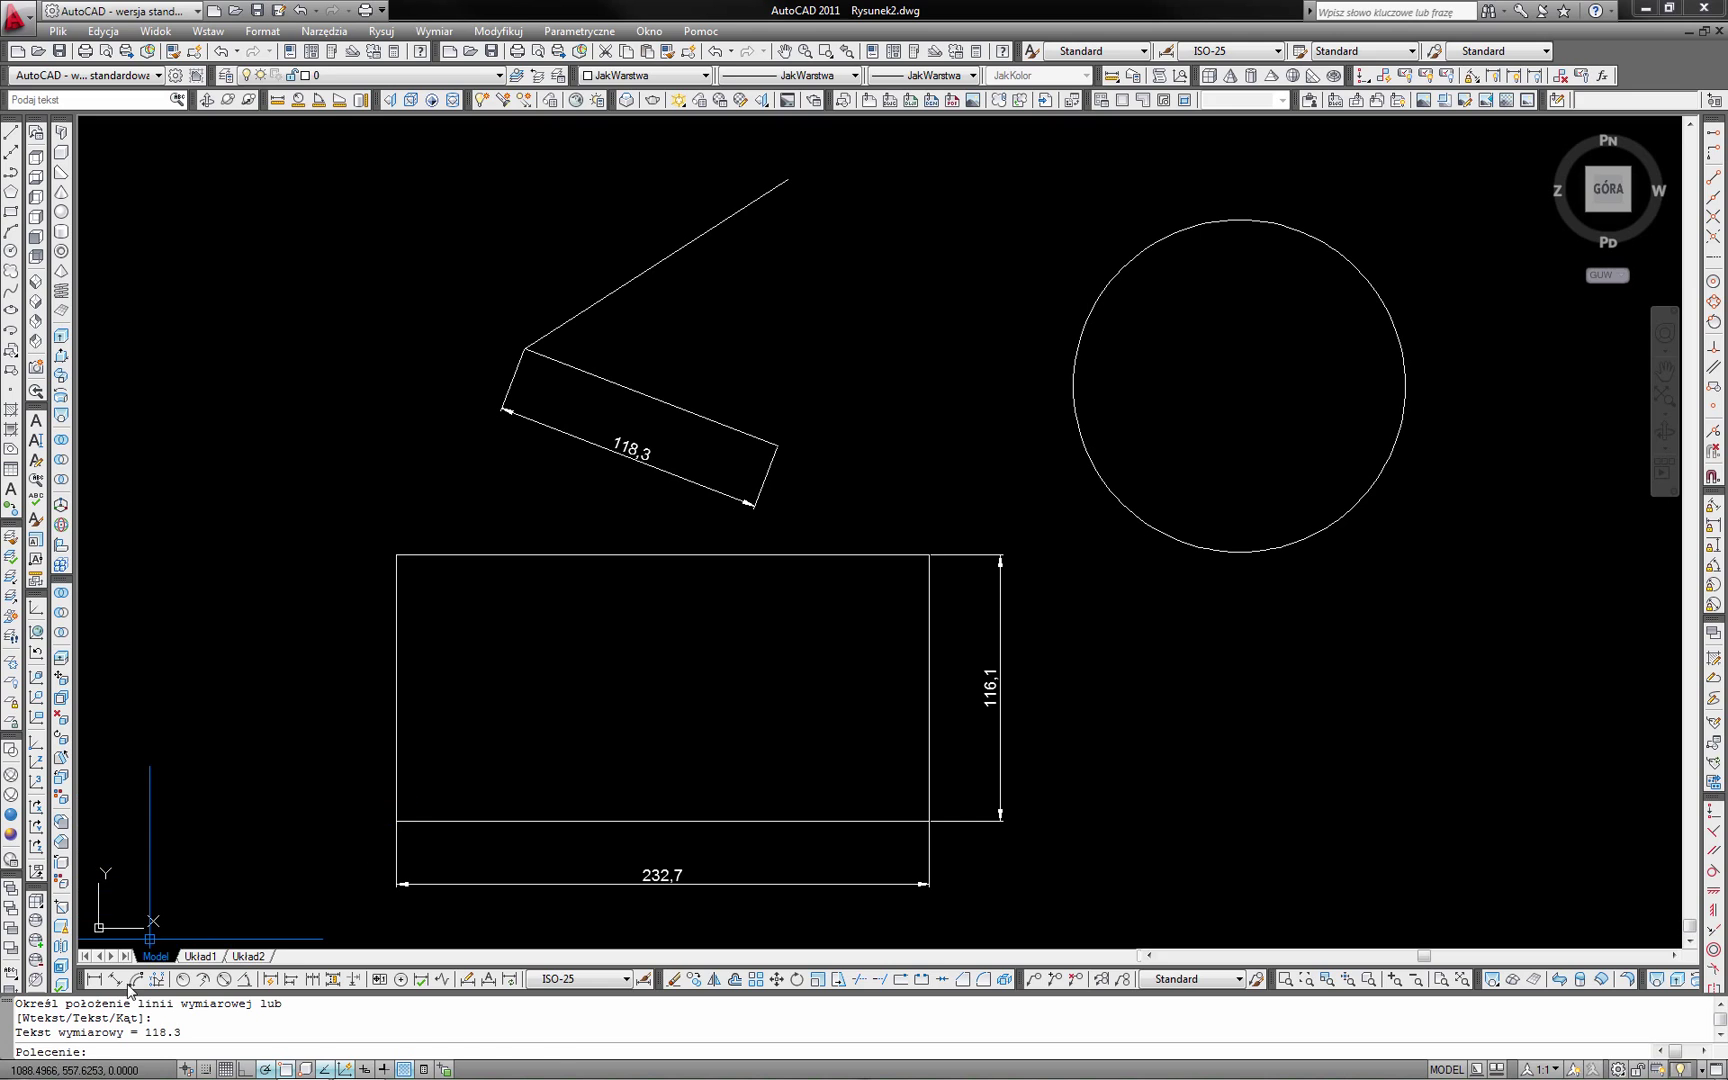
Add a 110,6 horizontal dimension under the V, then delete it
click(94, 980)
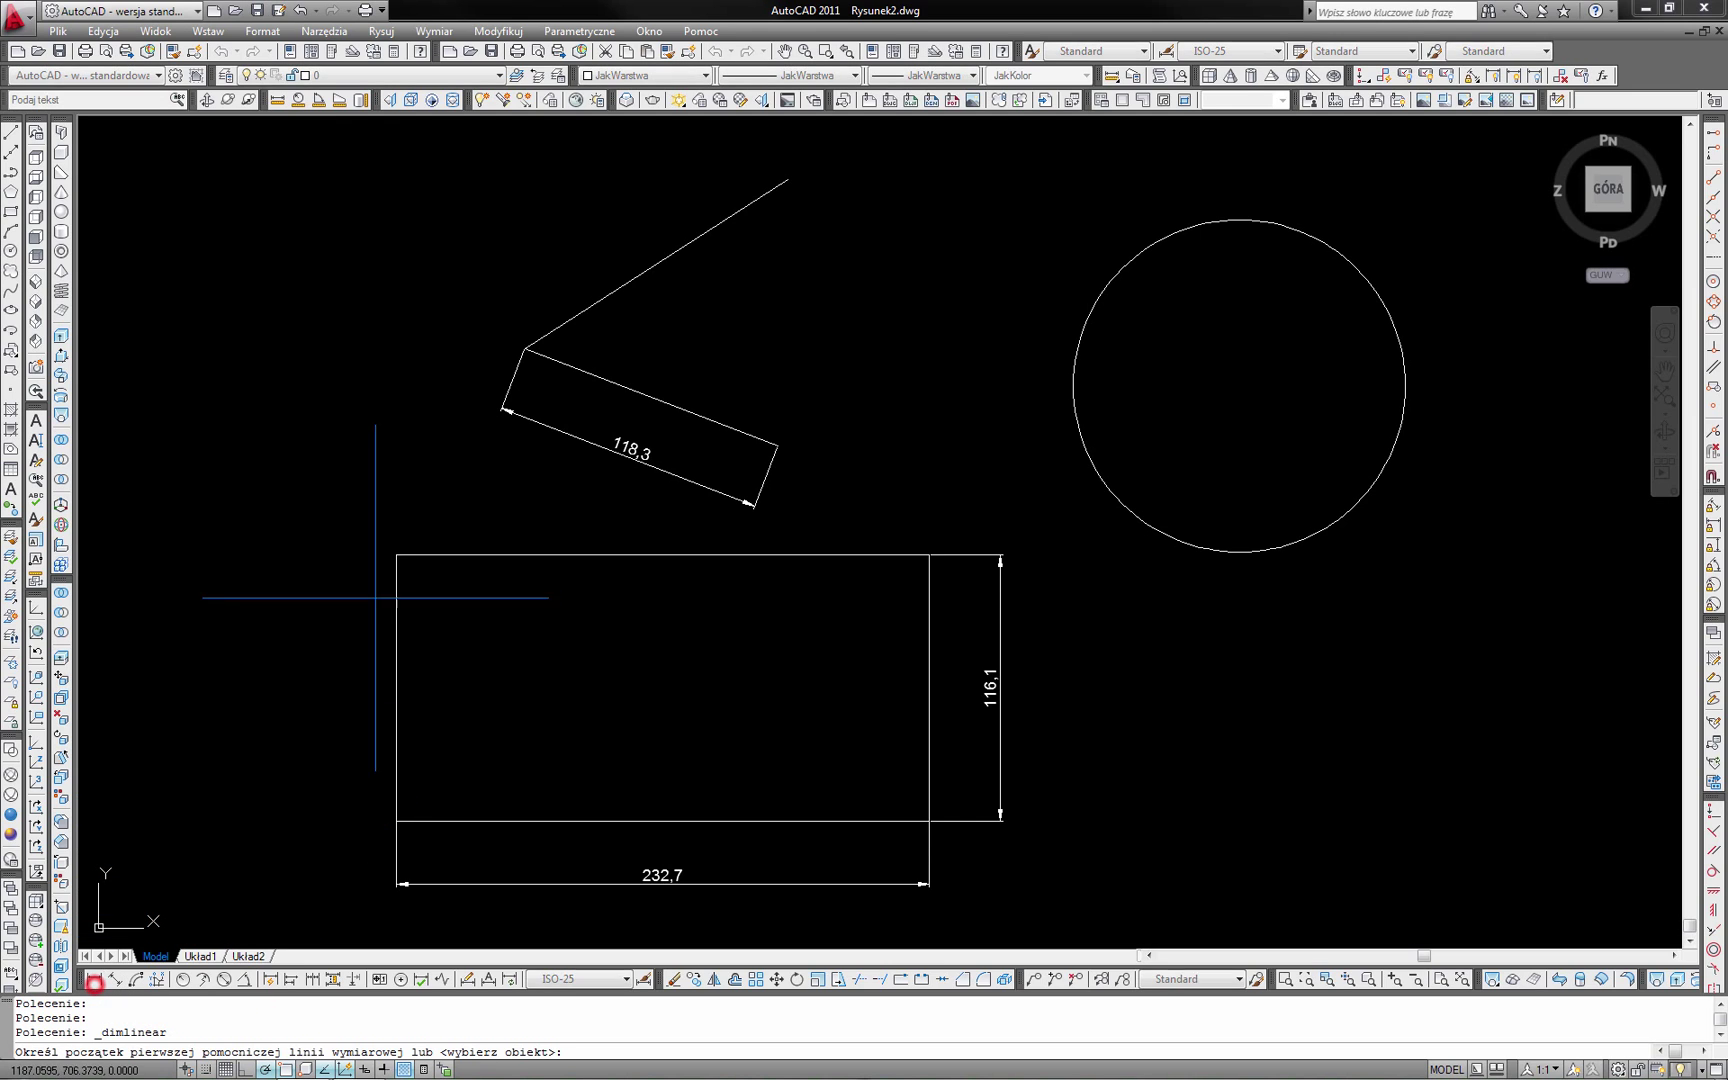
click(525, 348)
click(778, 445)
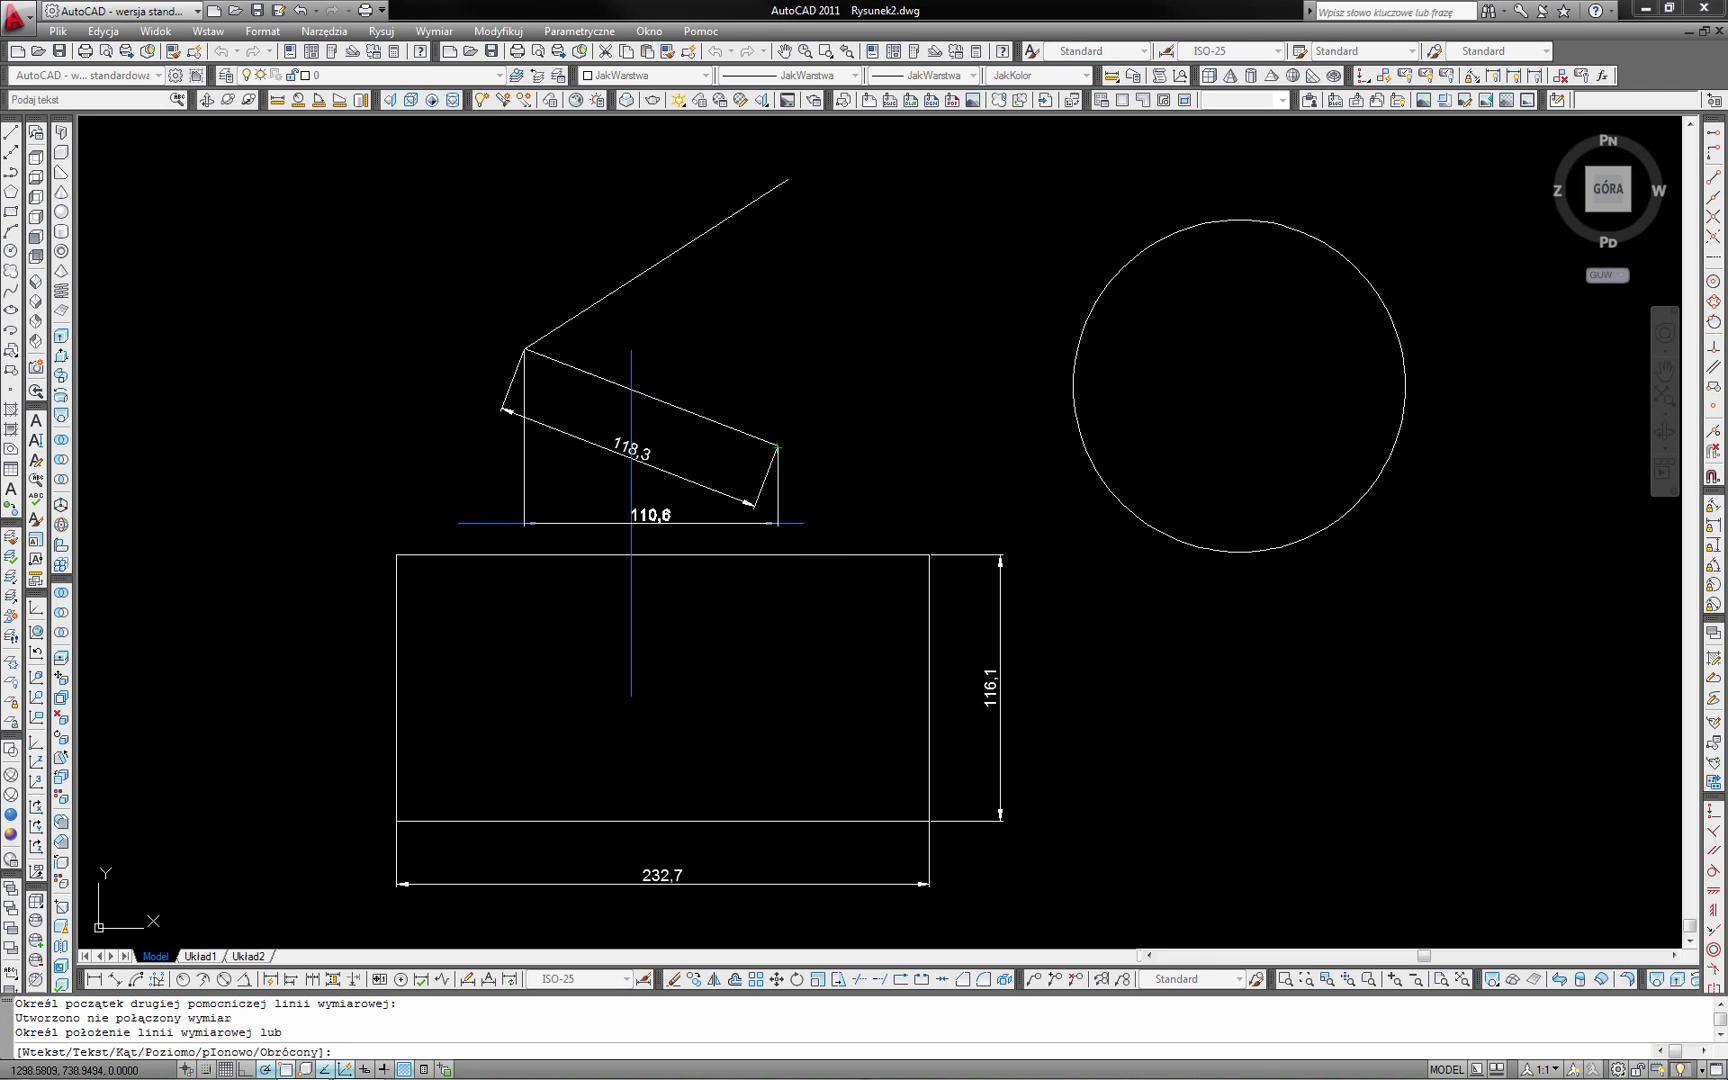
click(573, 518)
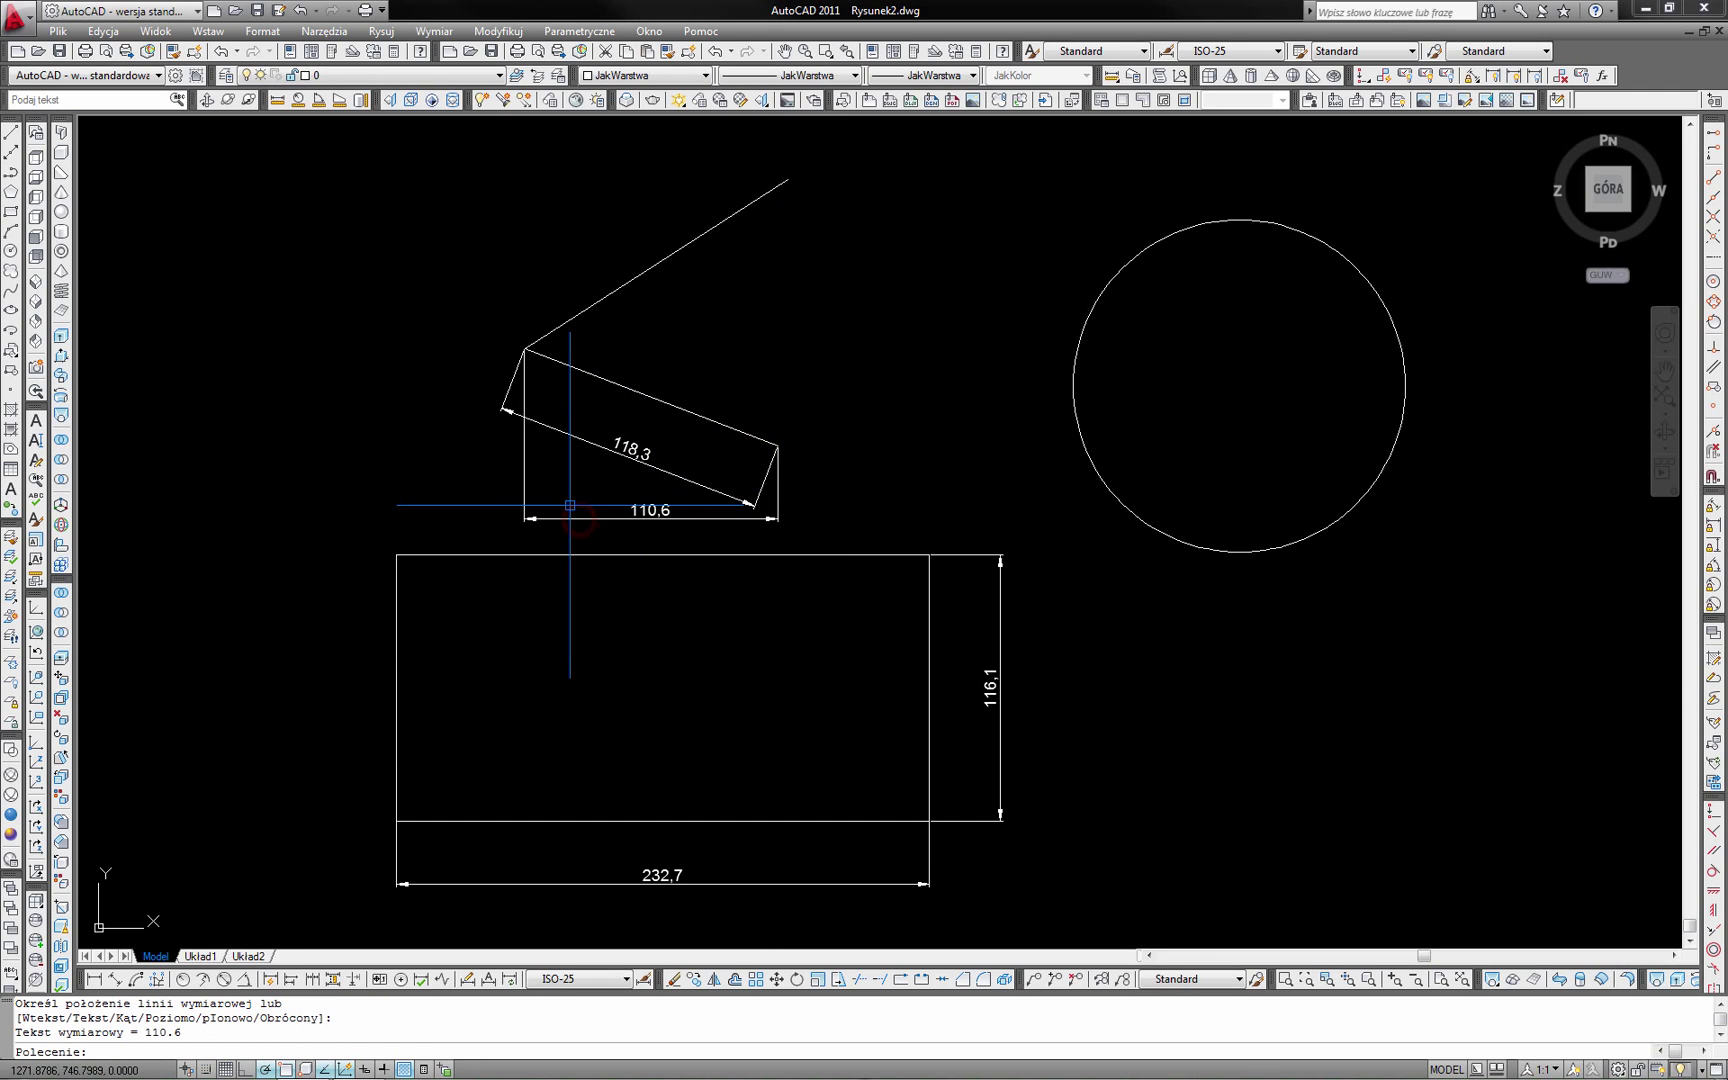
click(818, 522)
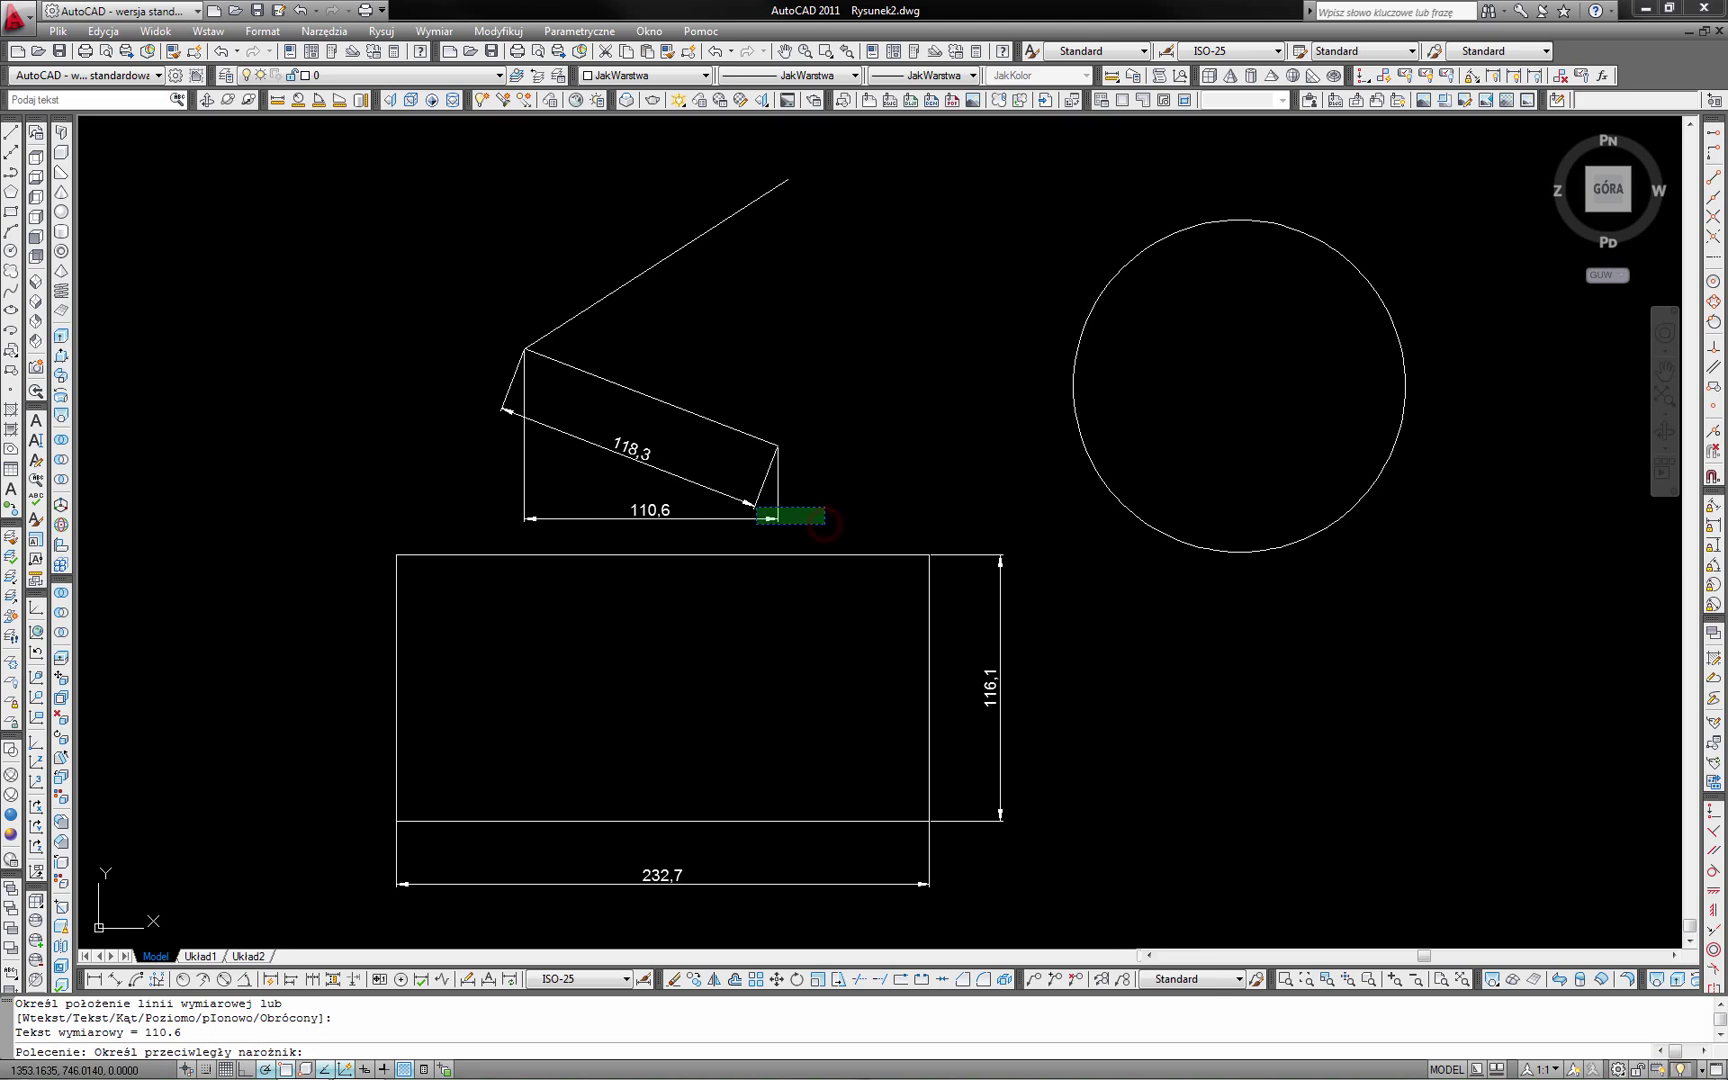
click(757, 510)
key(Delete)
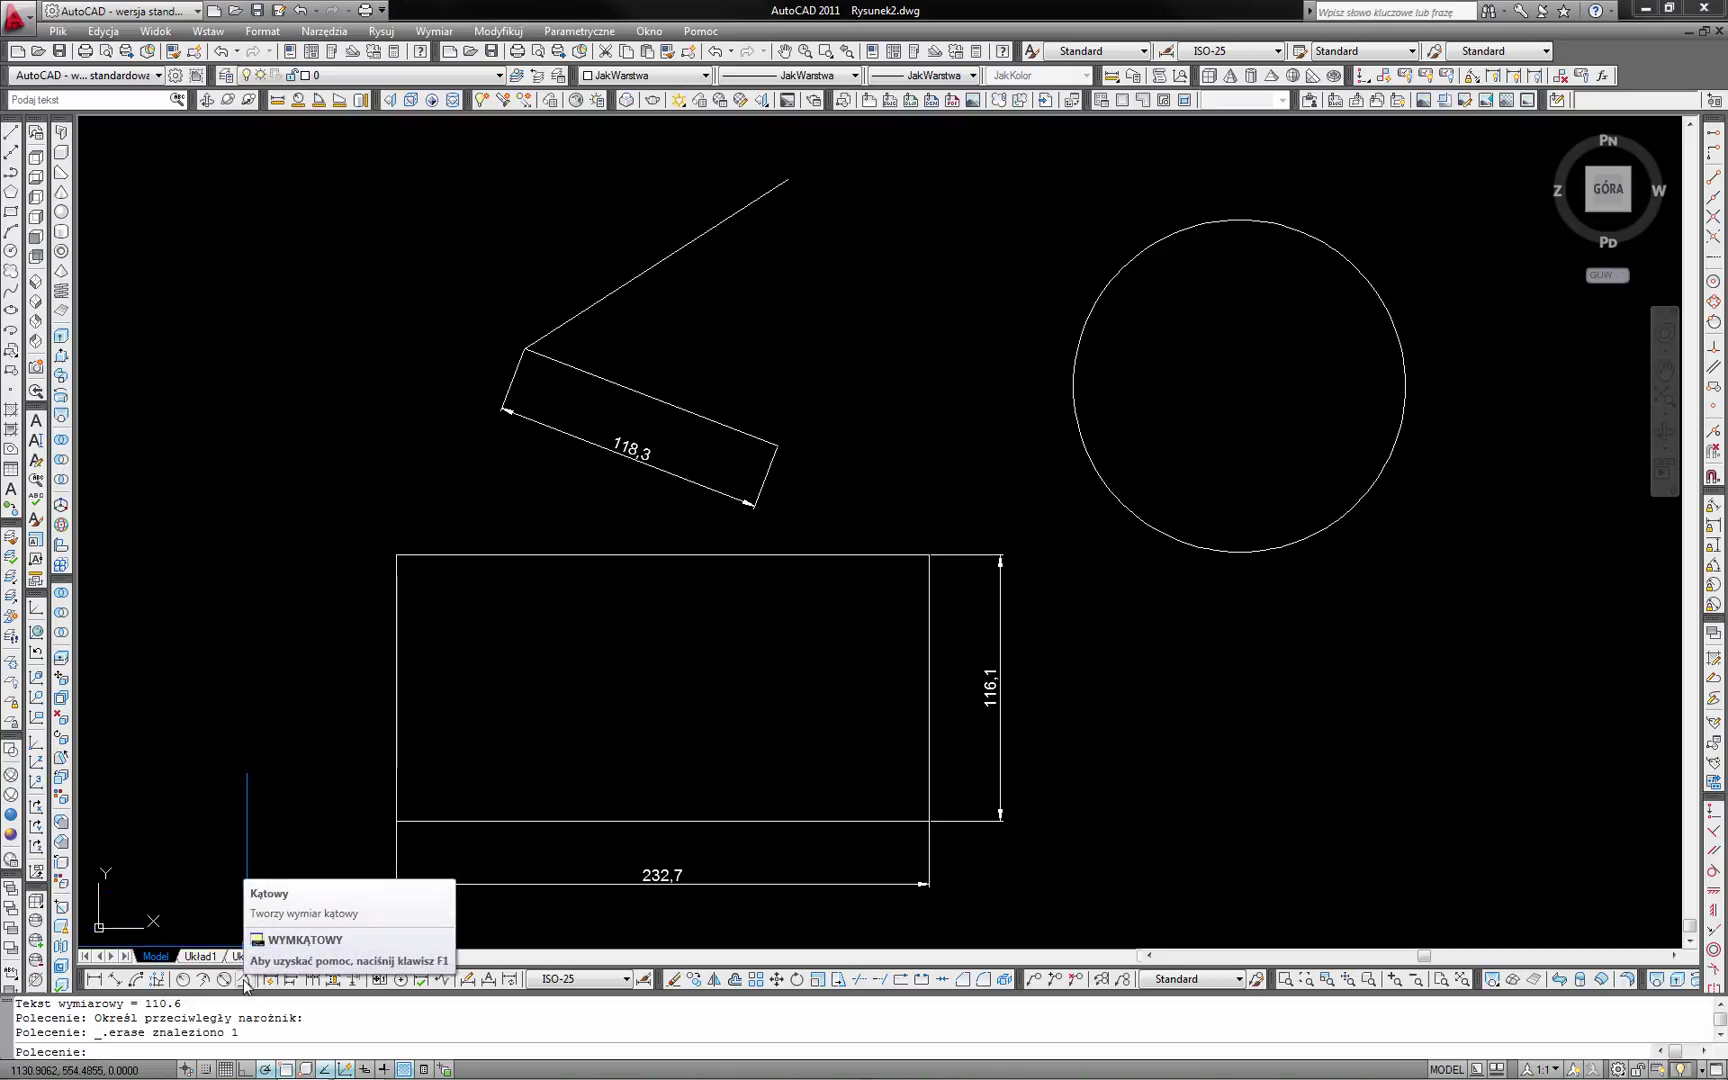
Dimension the 54° angle between the V's two lines with the arc inside
click(245, 985)
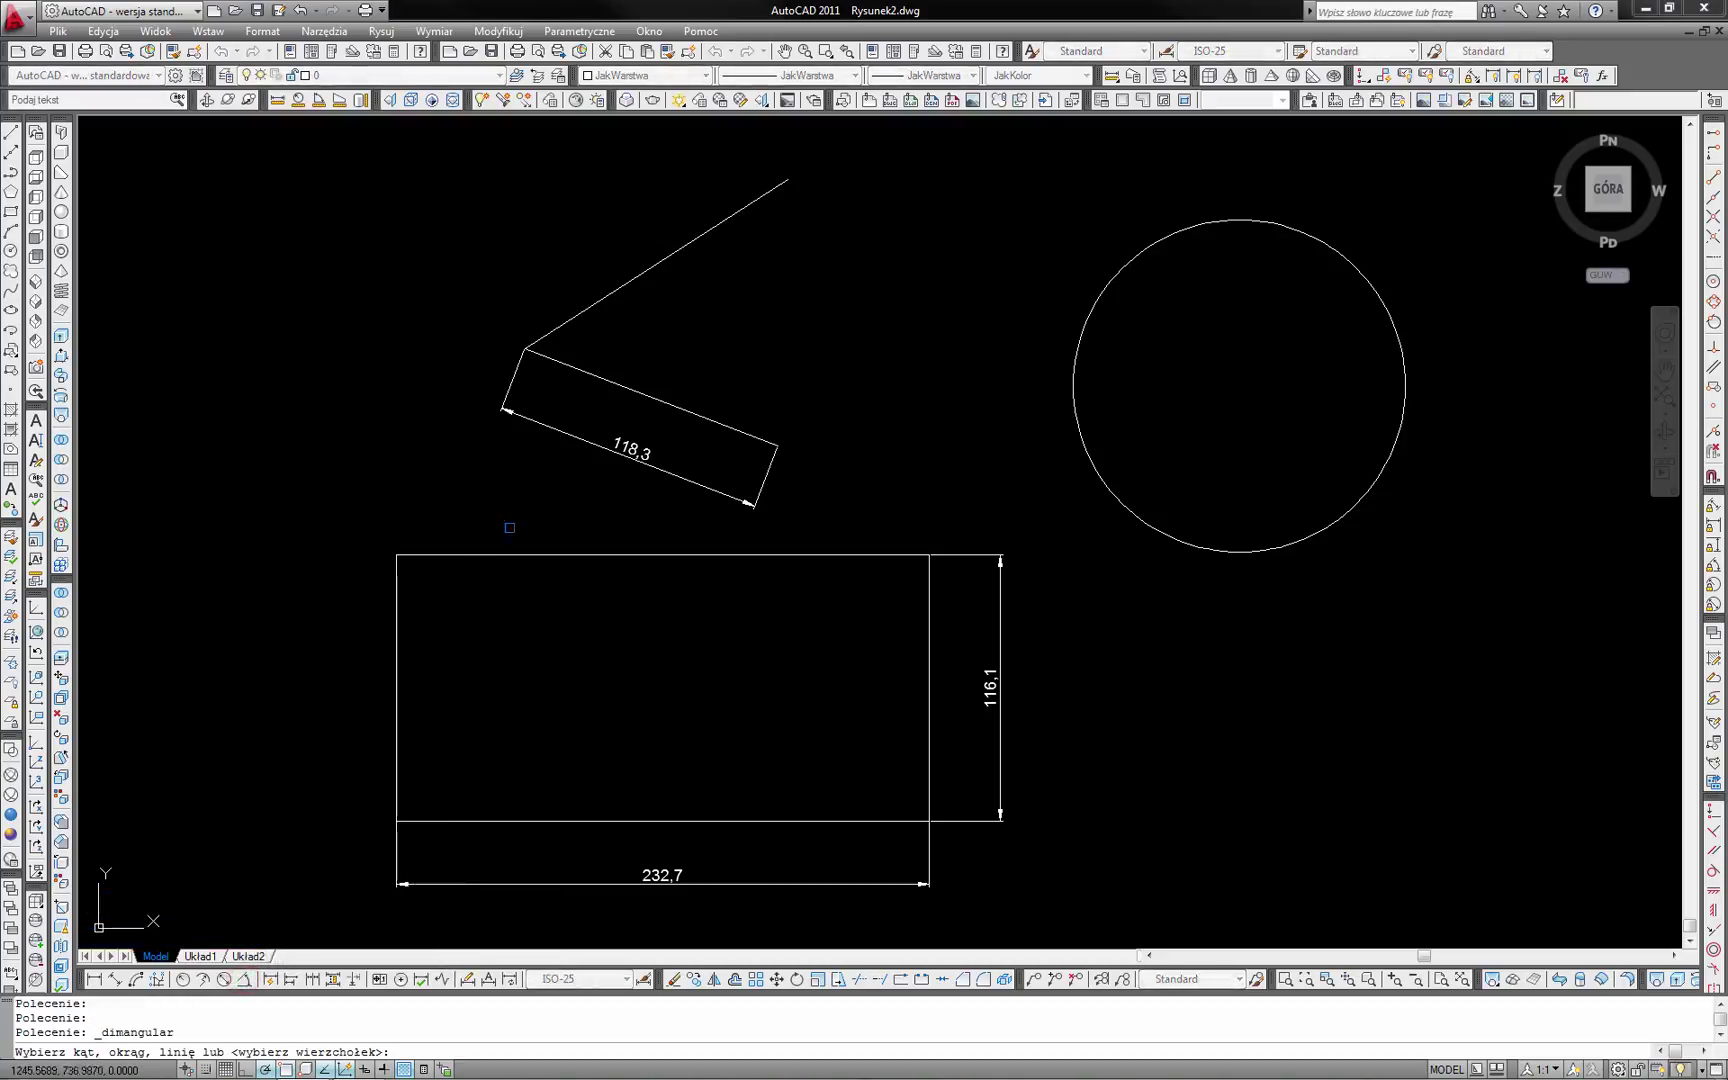
click(582, 370)
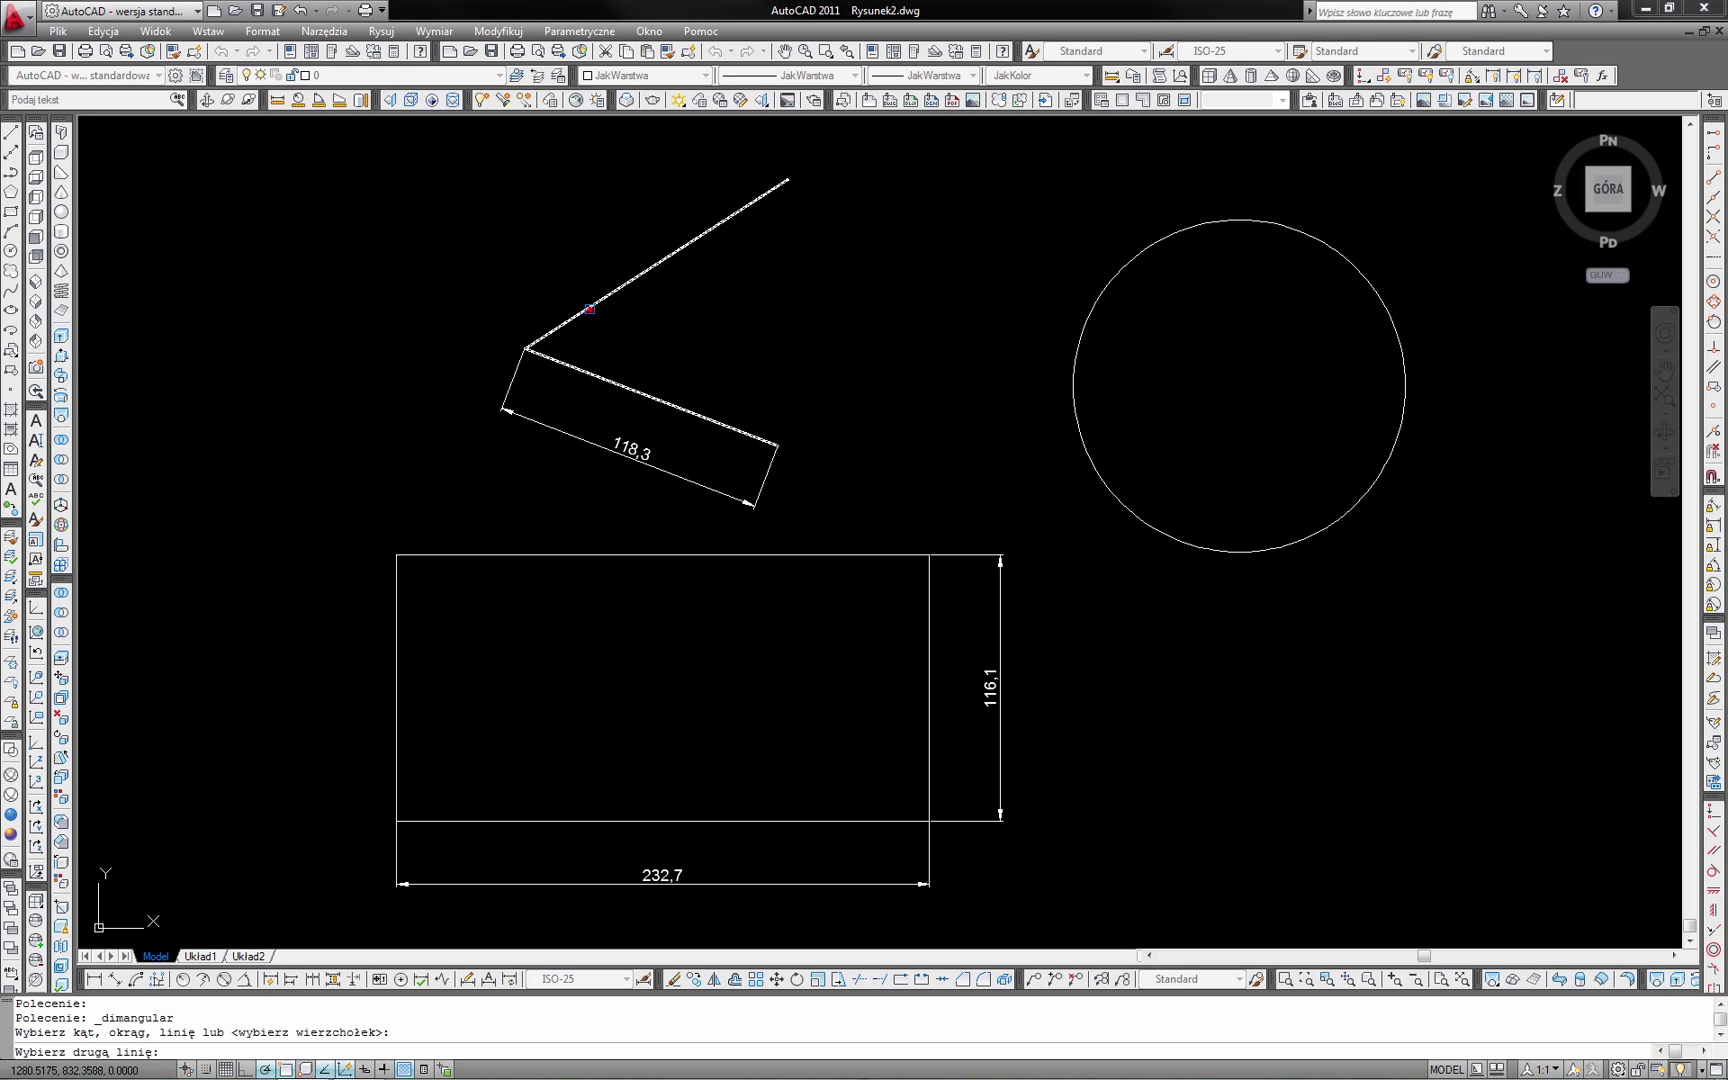
click(590, 314)
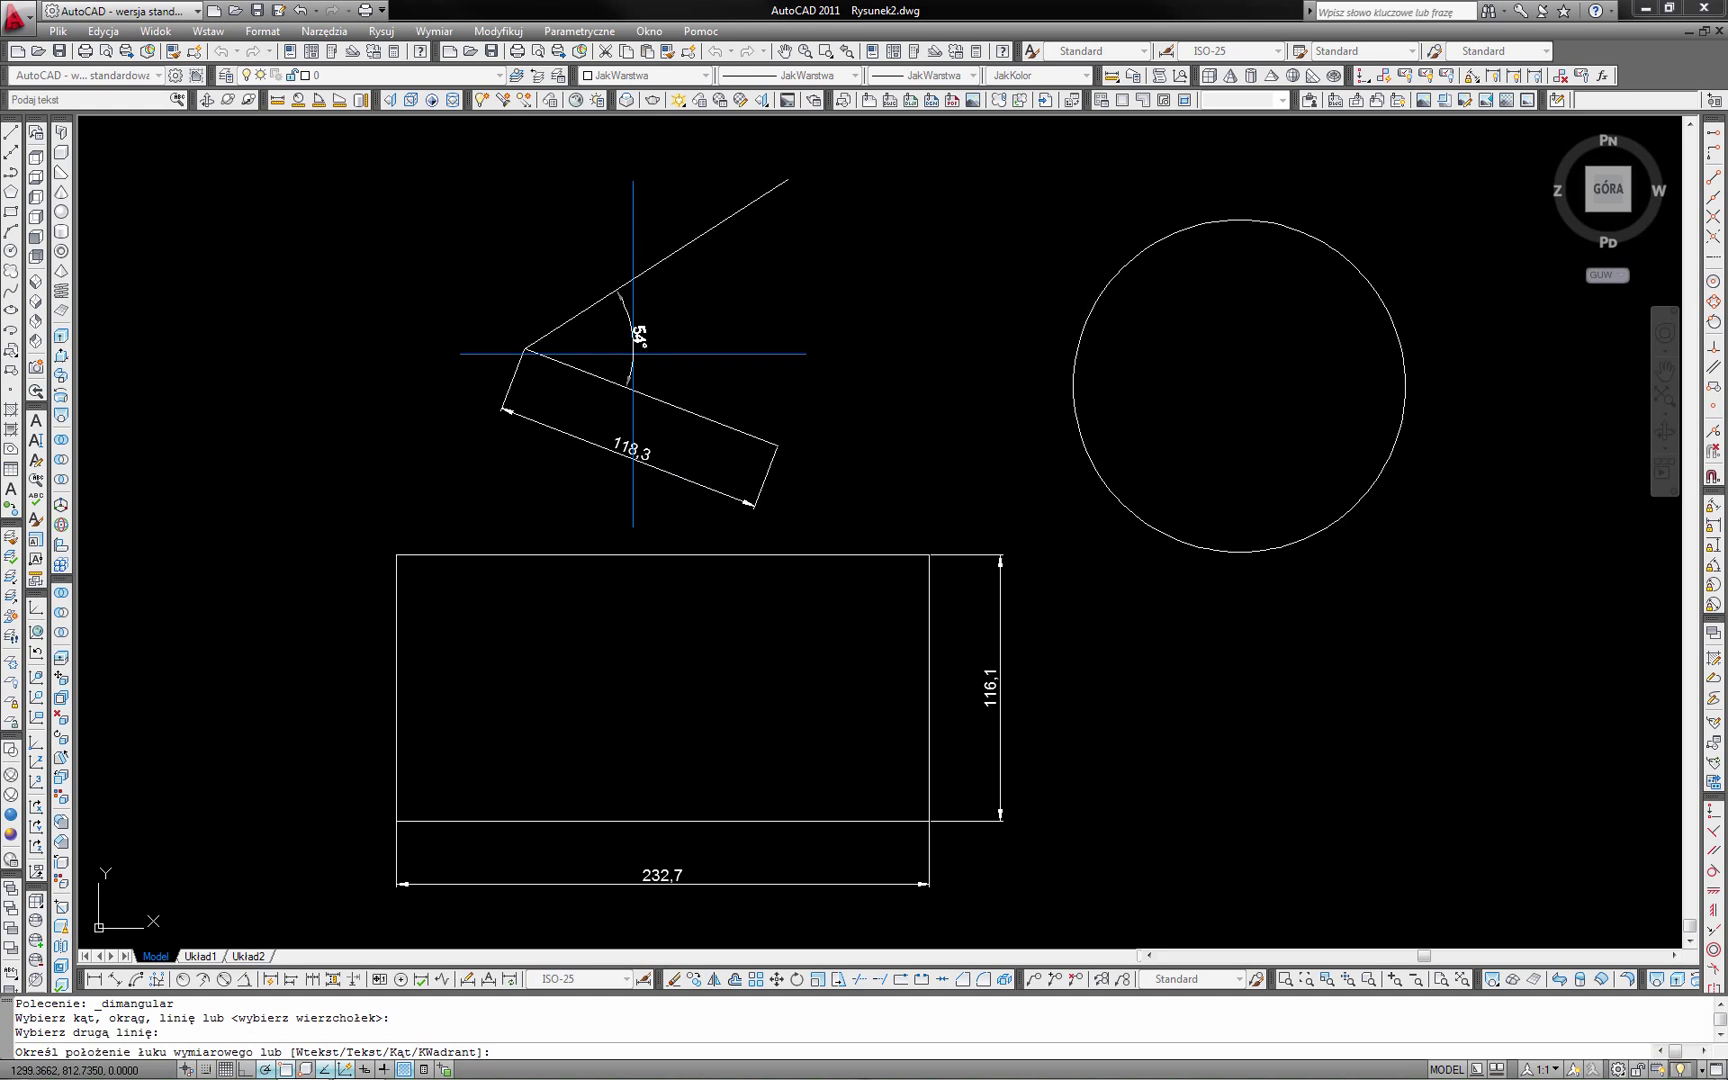
click(633, 353)
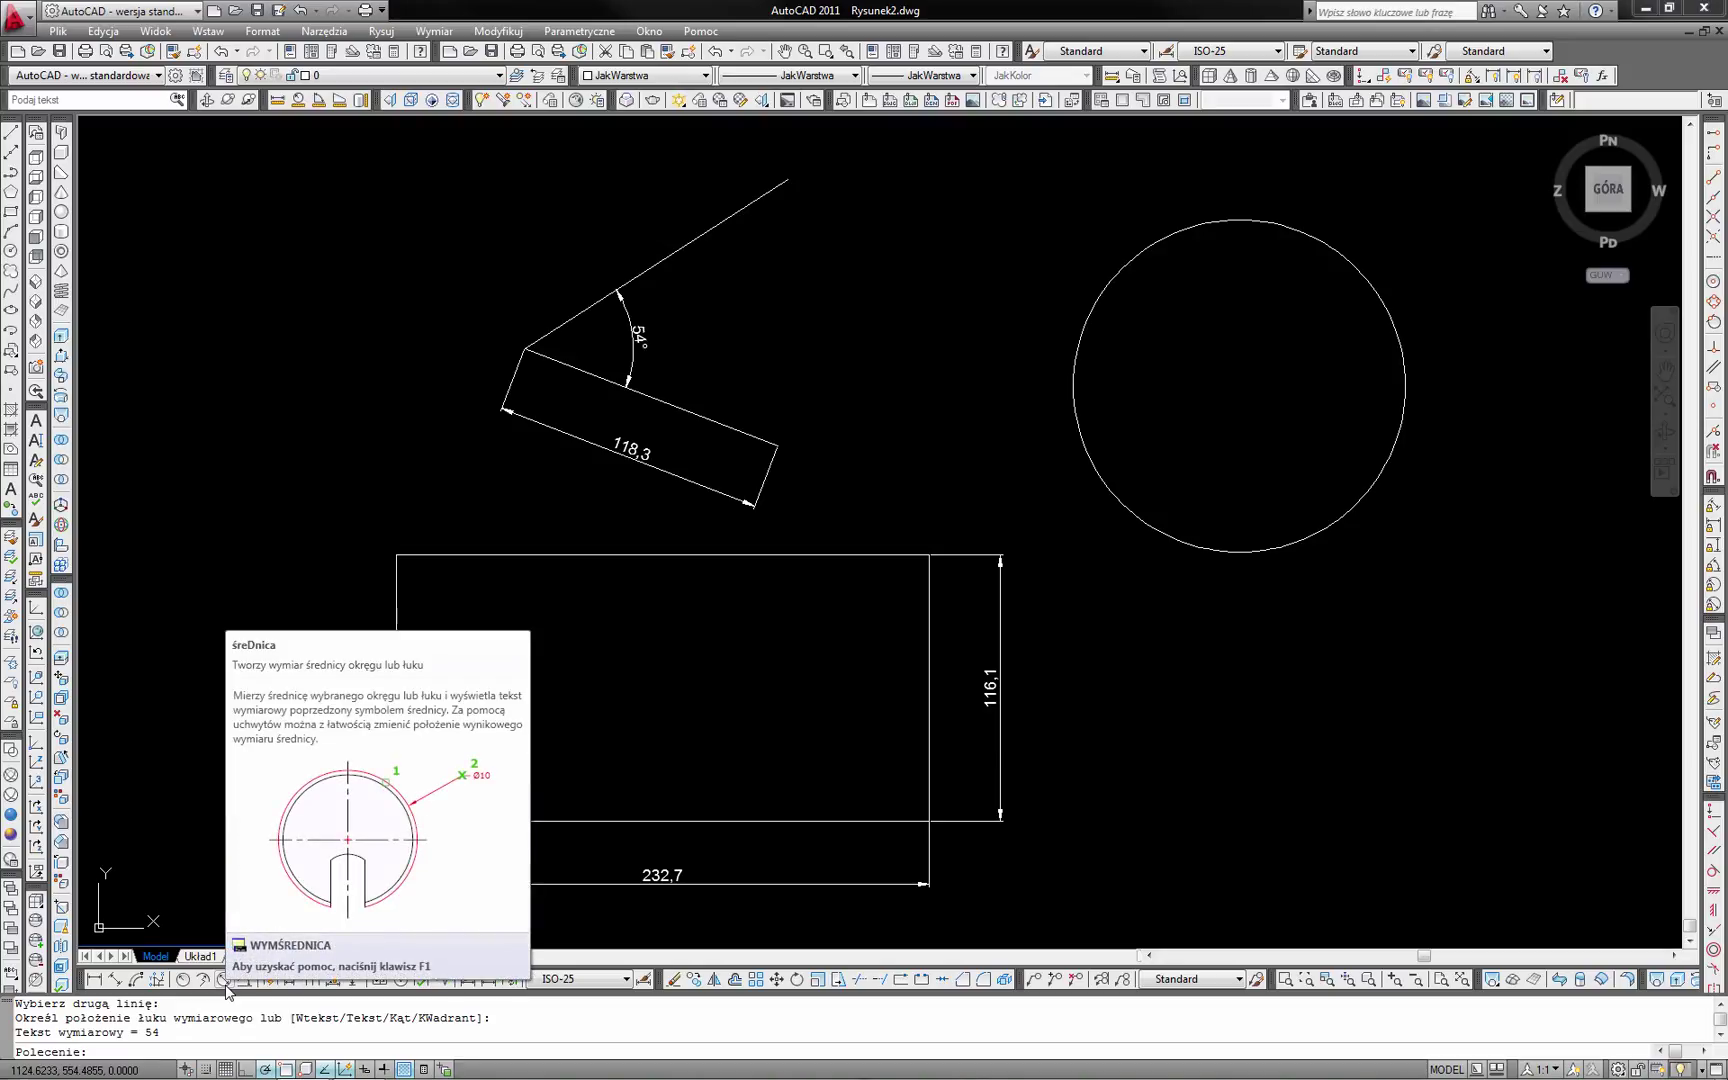
Add a Ø145 diameter dimension to the circle, placed at its upper left
click(226, 984)
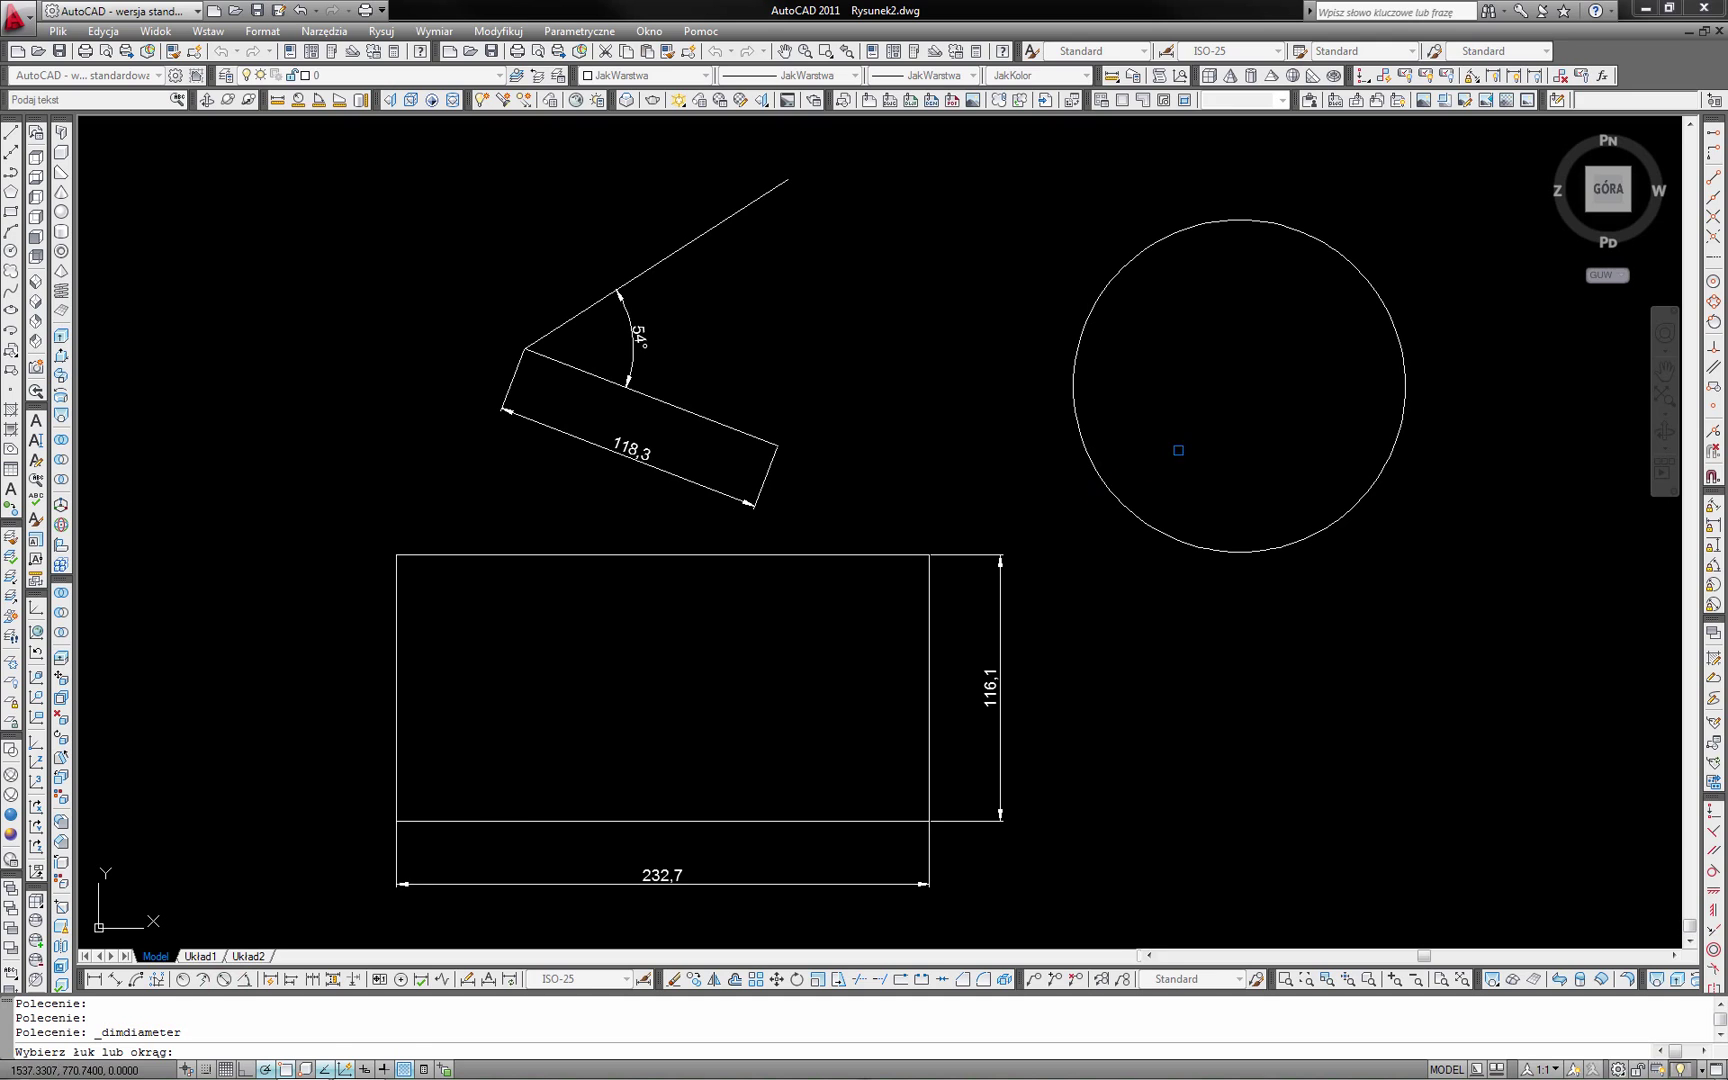
click(1119, 489)
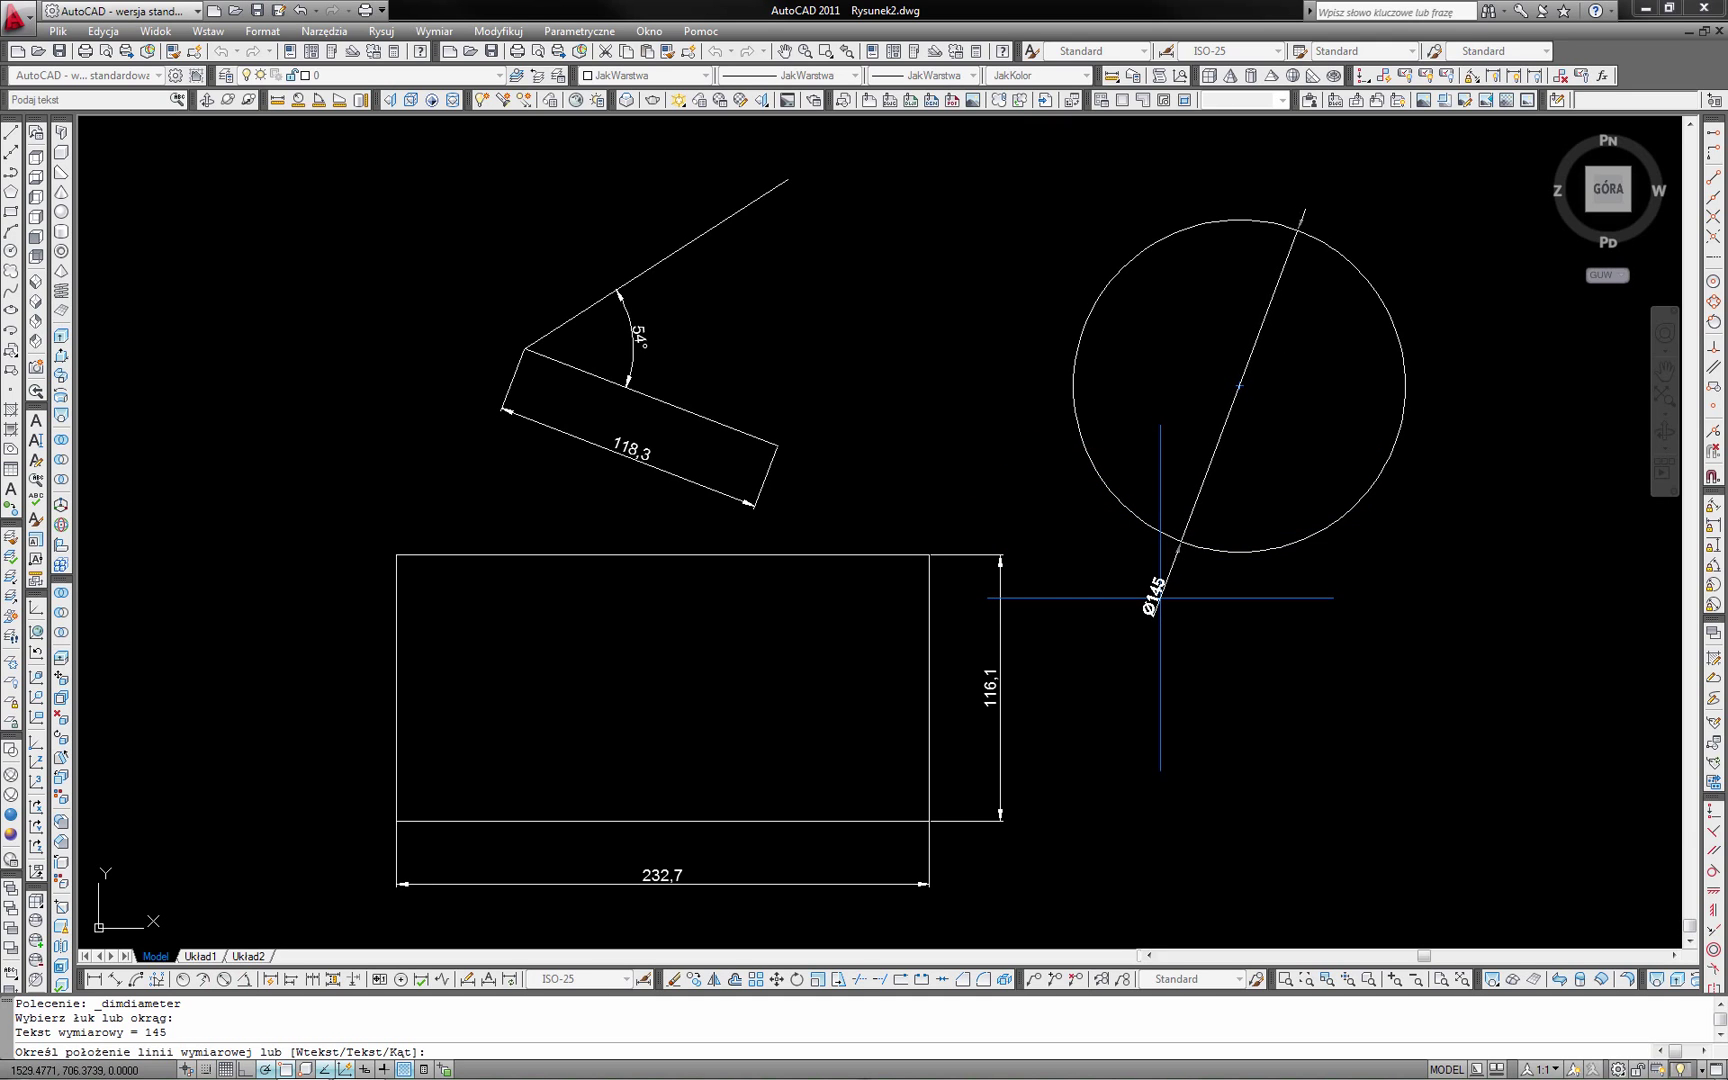
click(1040, 287)
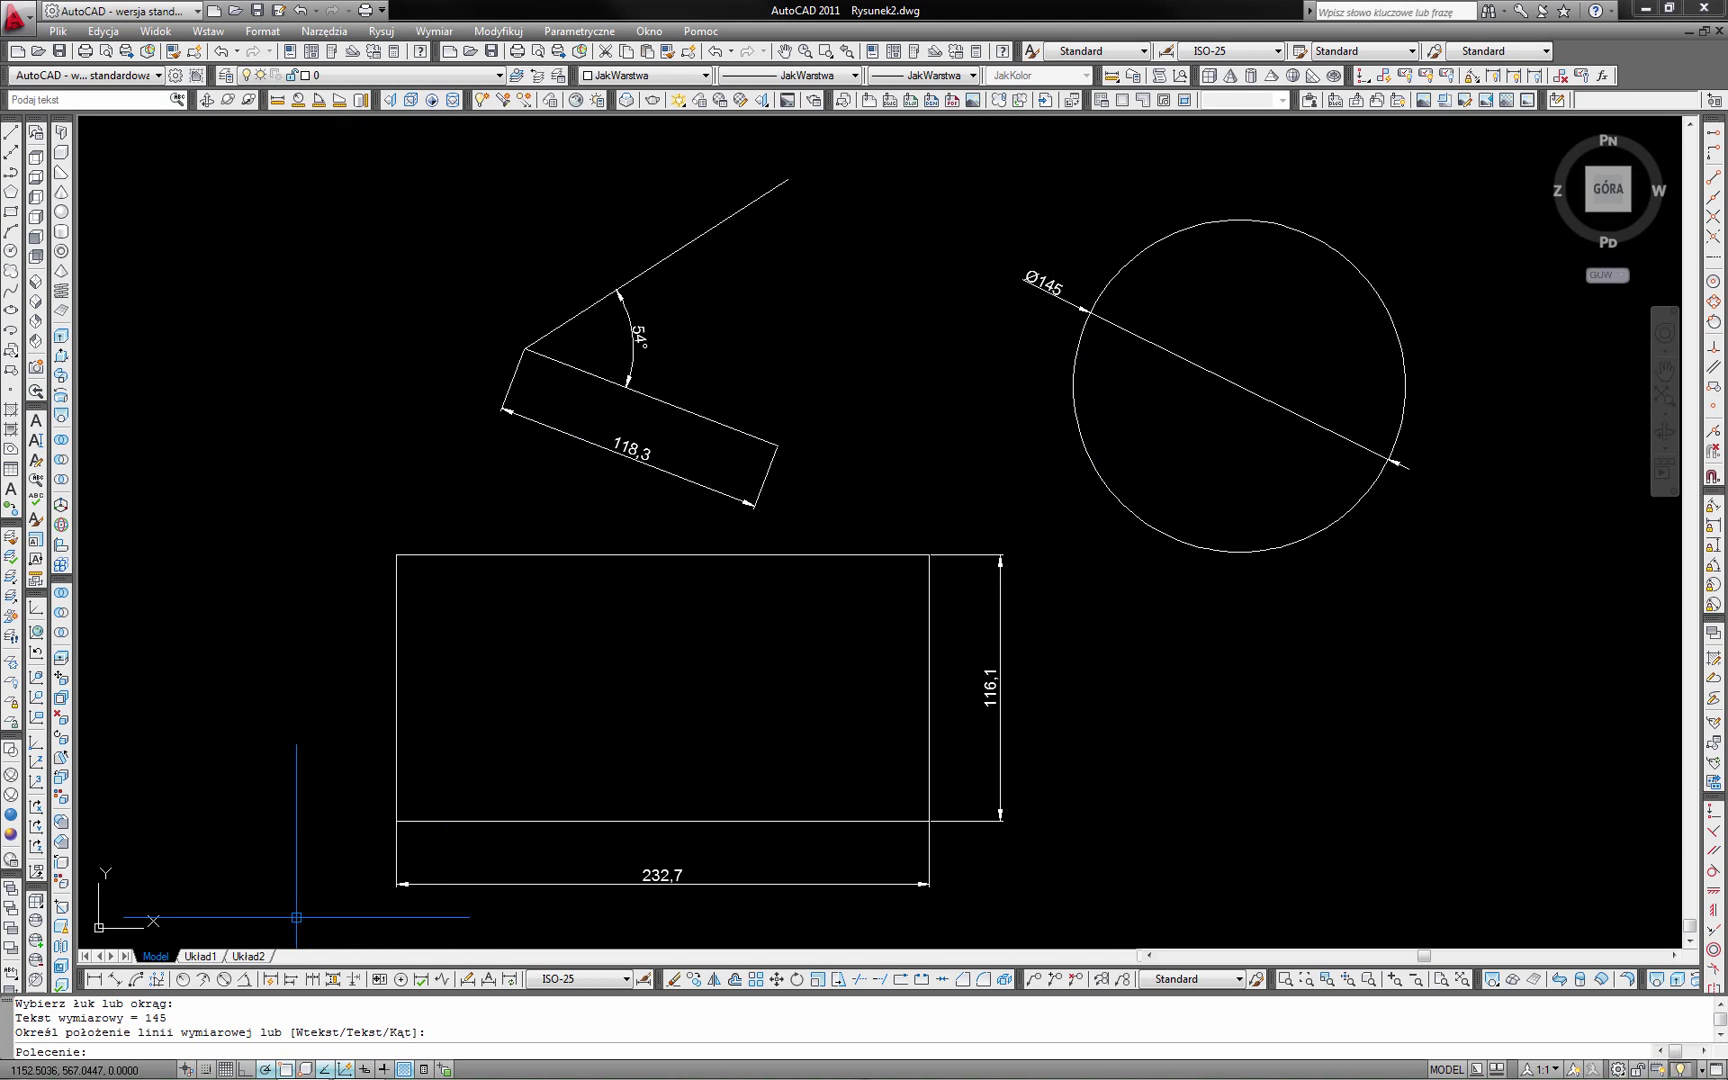
Add an R72,5 radius dimension to the circle, placed at its lower left
click(188, 983)
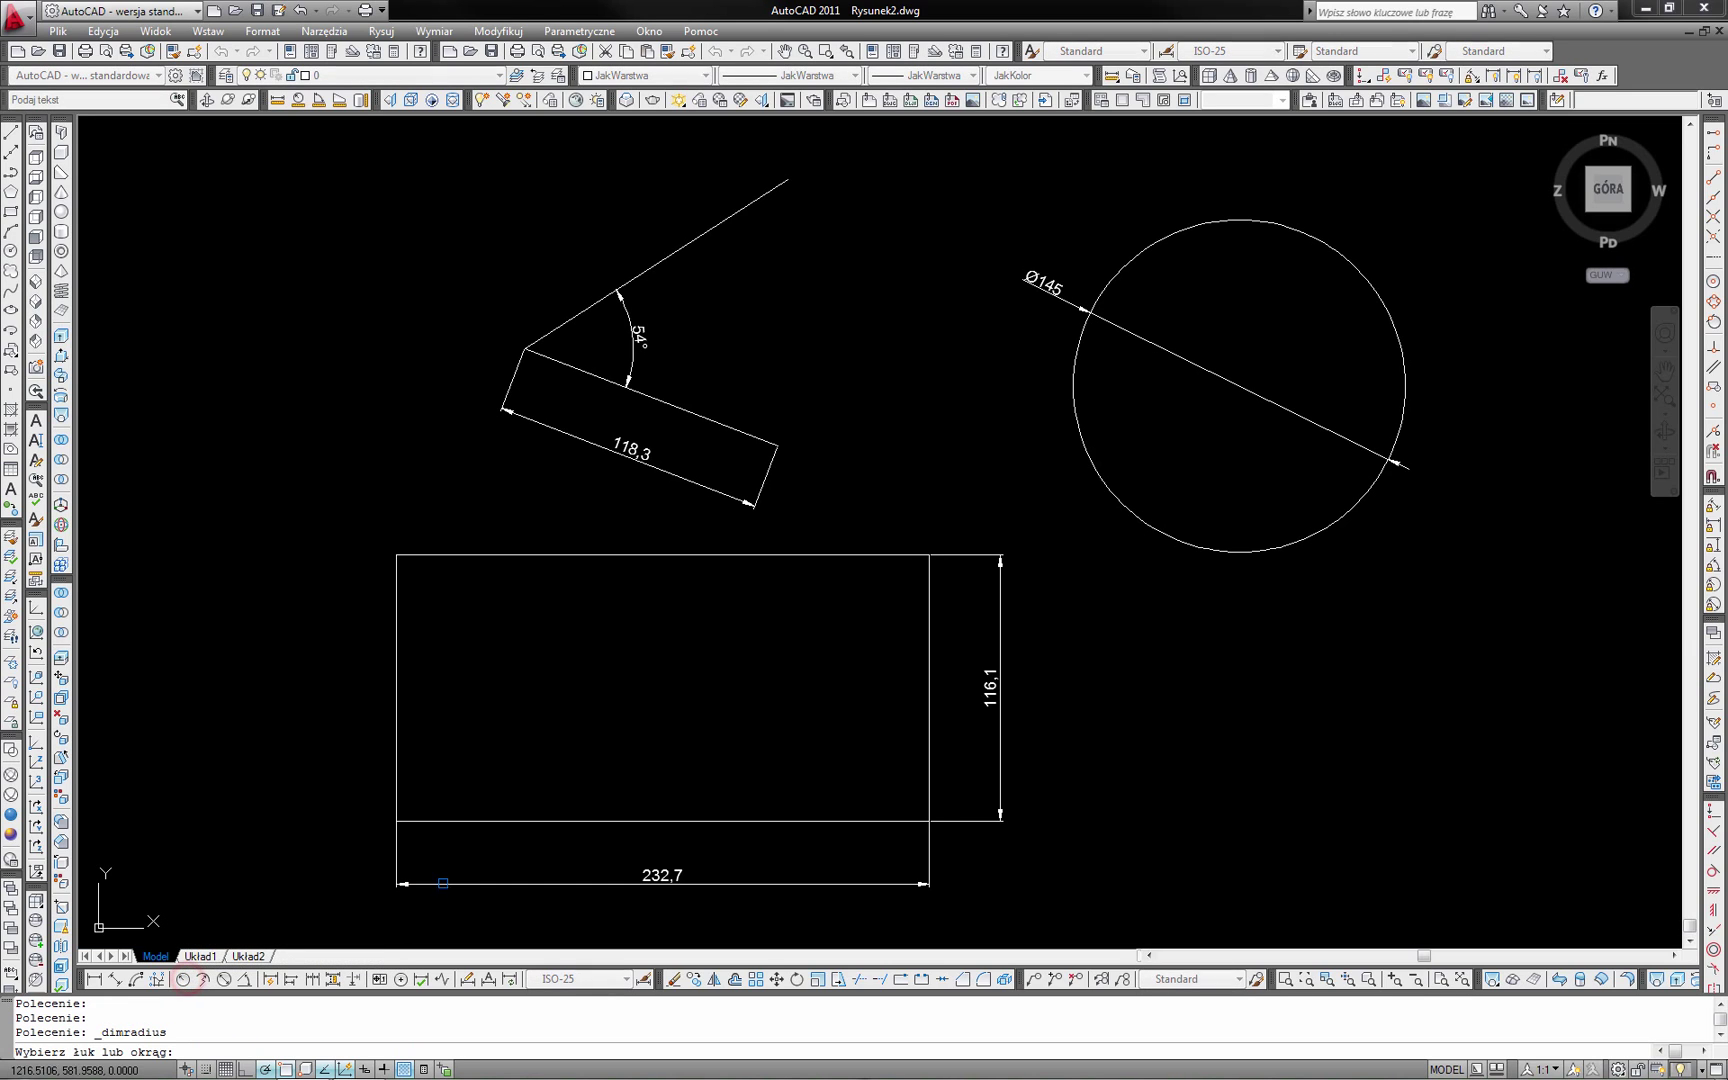
click(1112, 497)
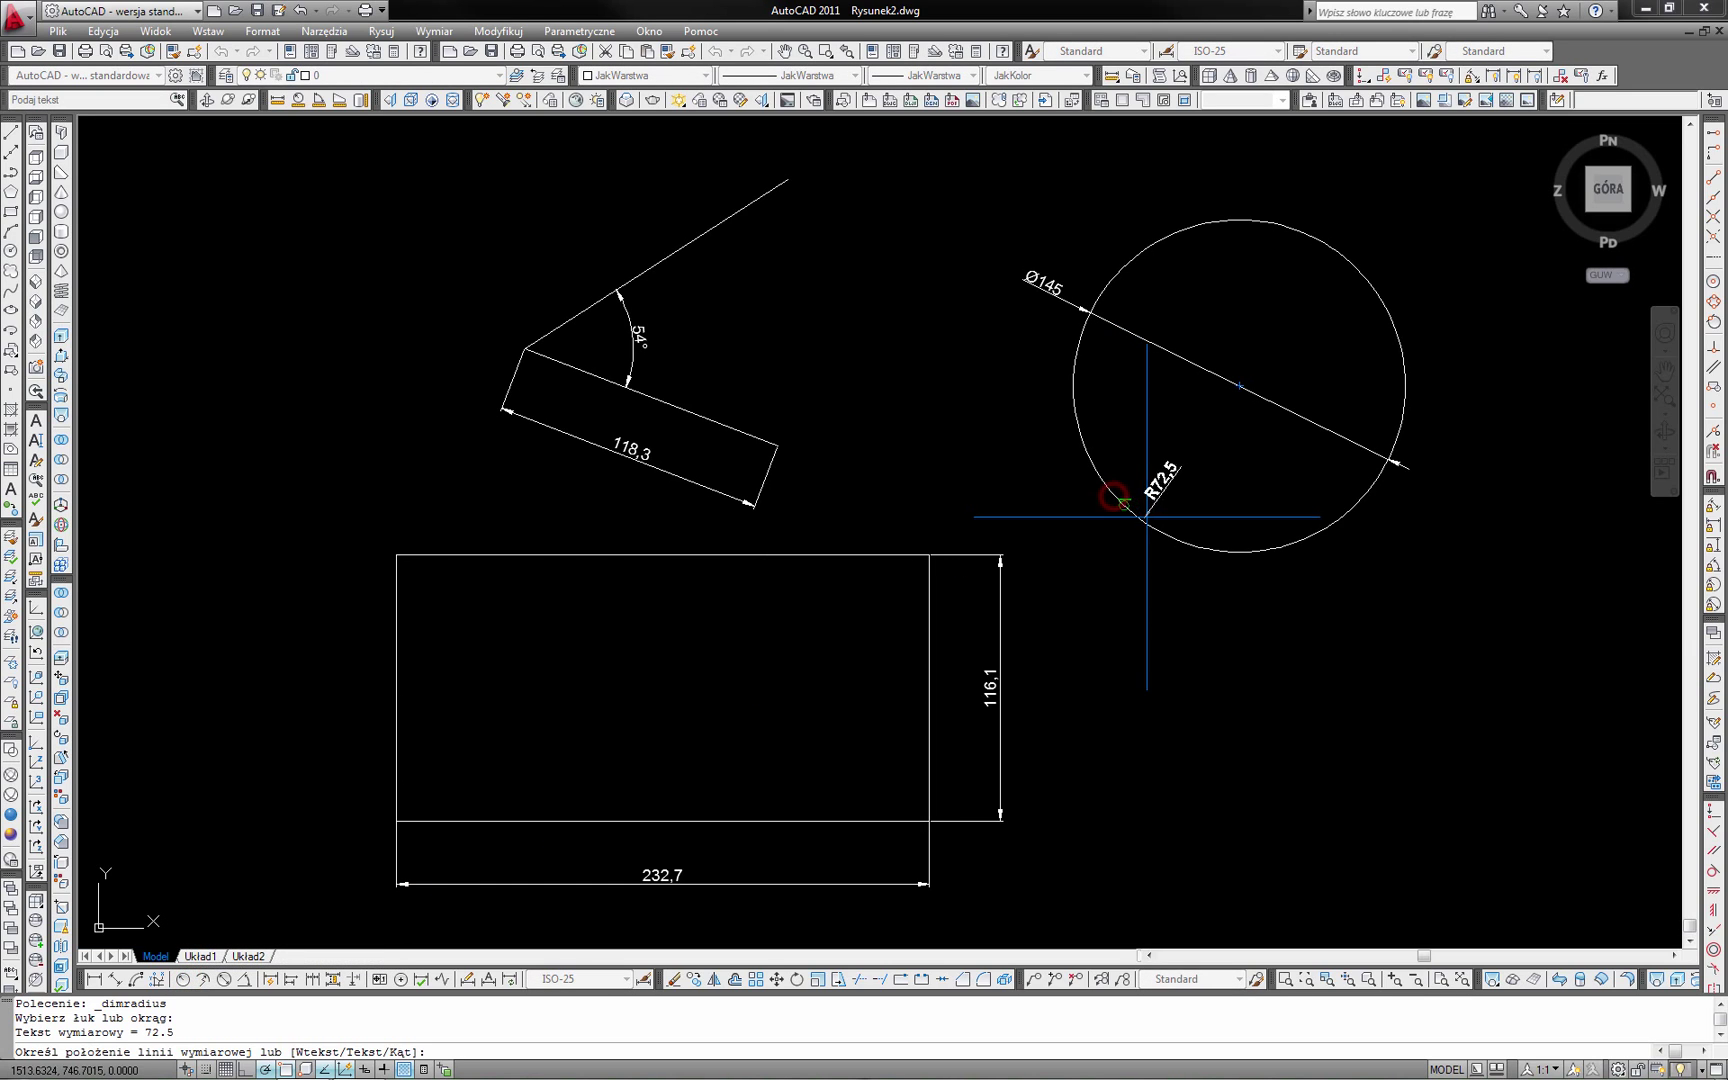
click(1141, 614)
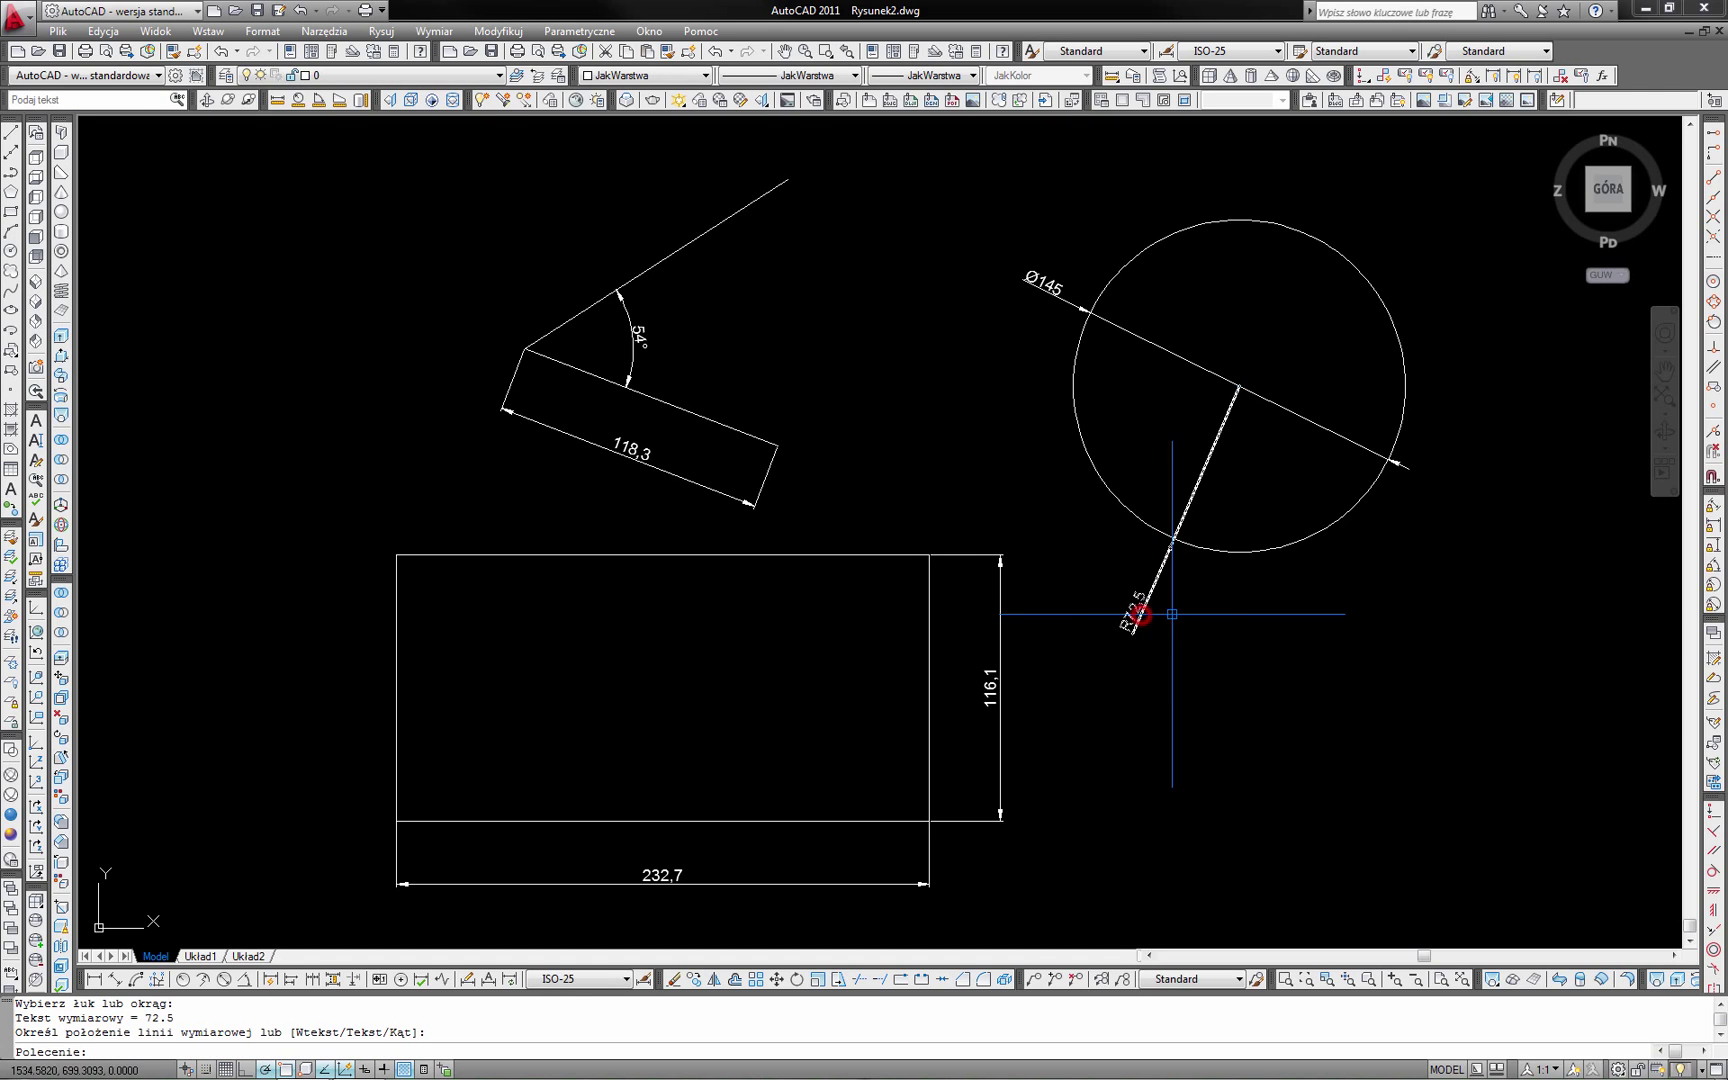